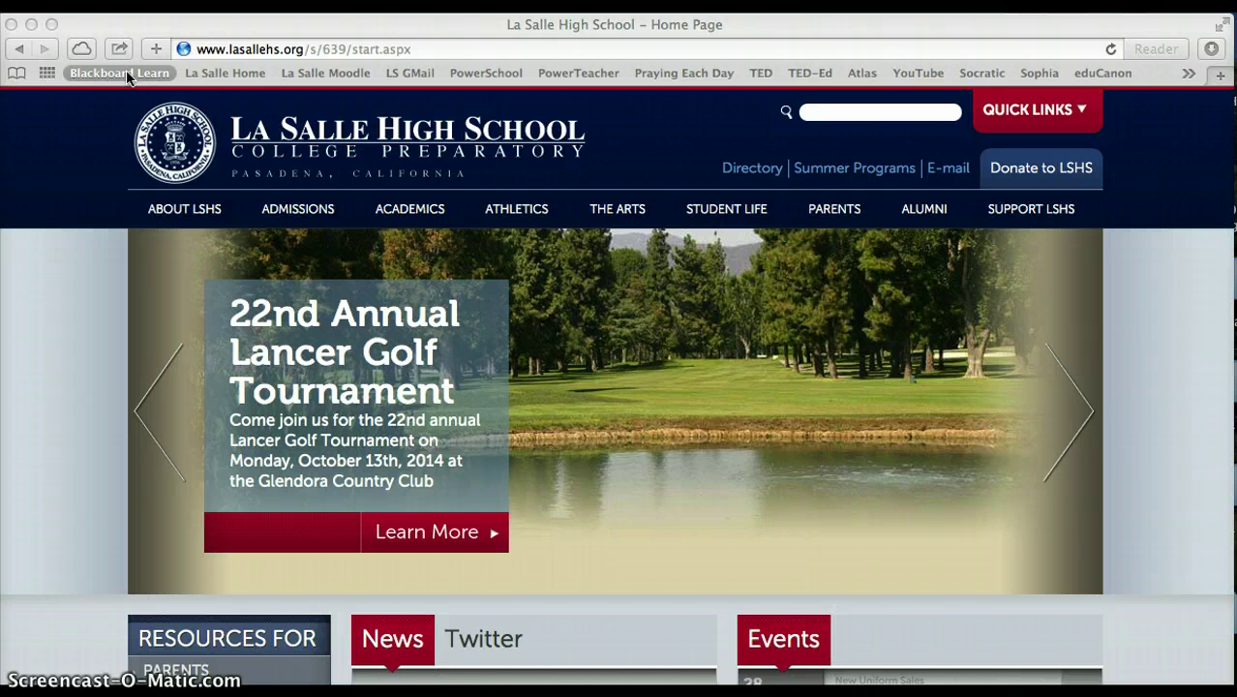
# Step: Sign in on the school's Blackboard Learn login page with the teacher's username and password
pyautogui.click(127, 74)
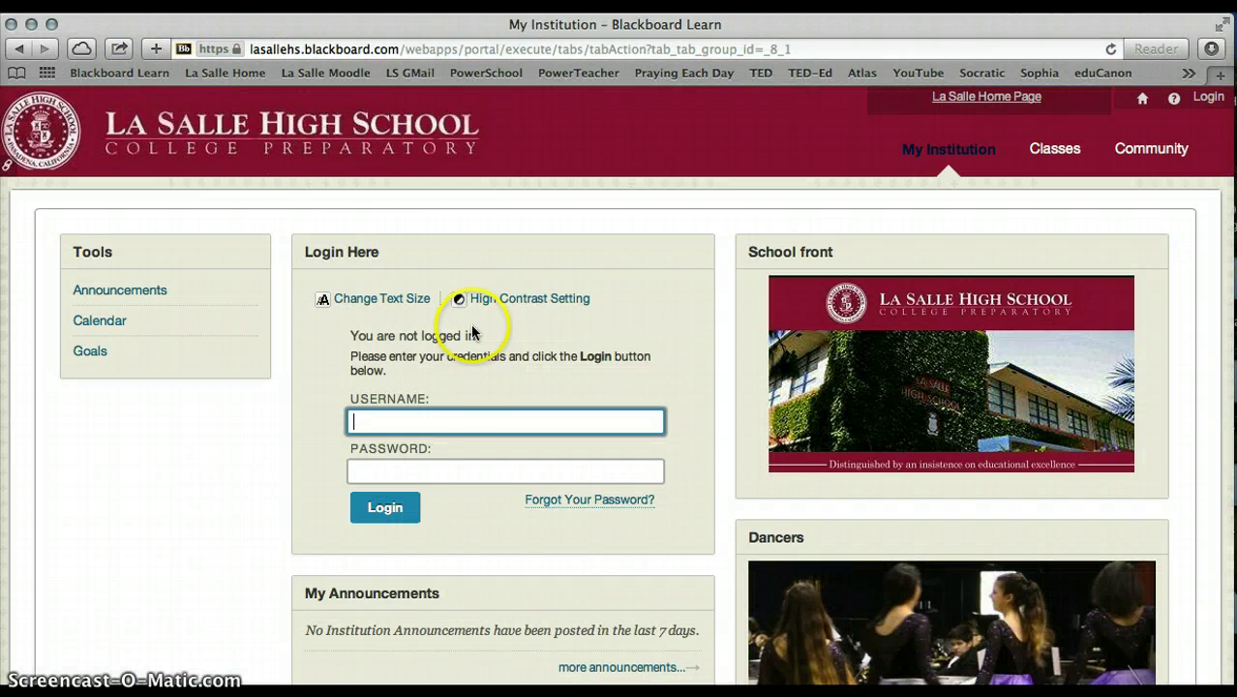
pyautogui.click(453, 423)
pyautogui.write('bmiller')
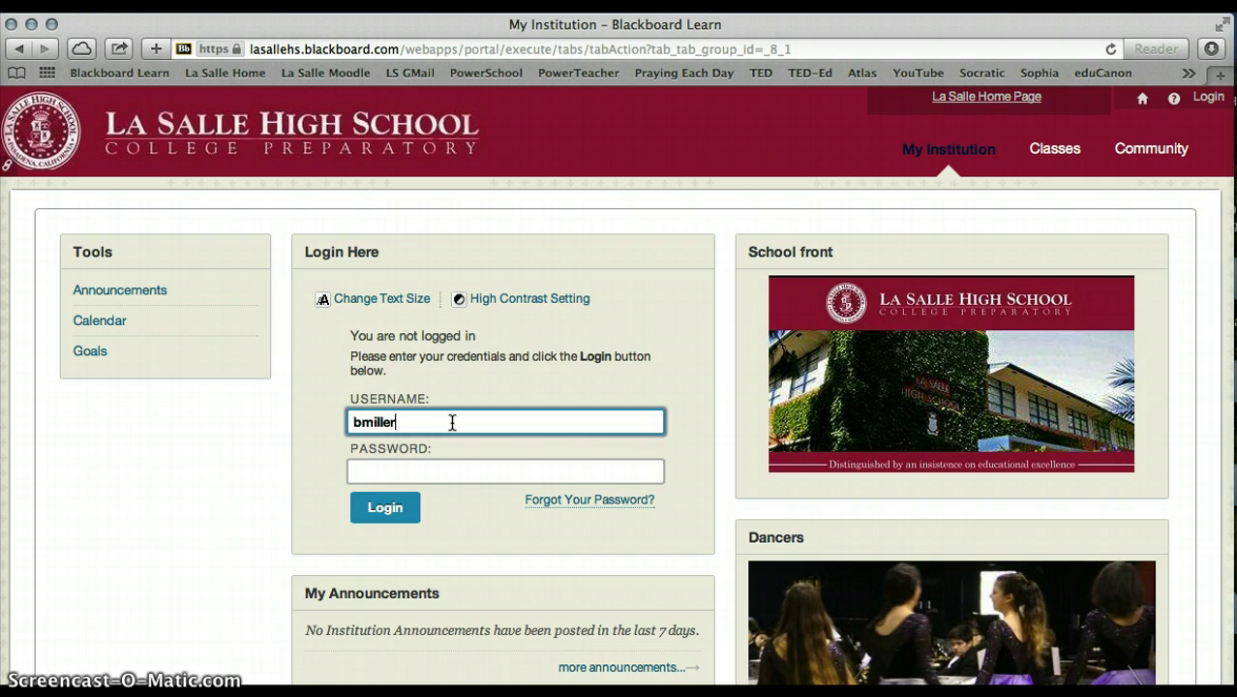
pyautogui.click(434, 462)
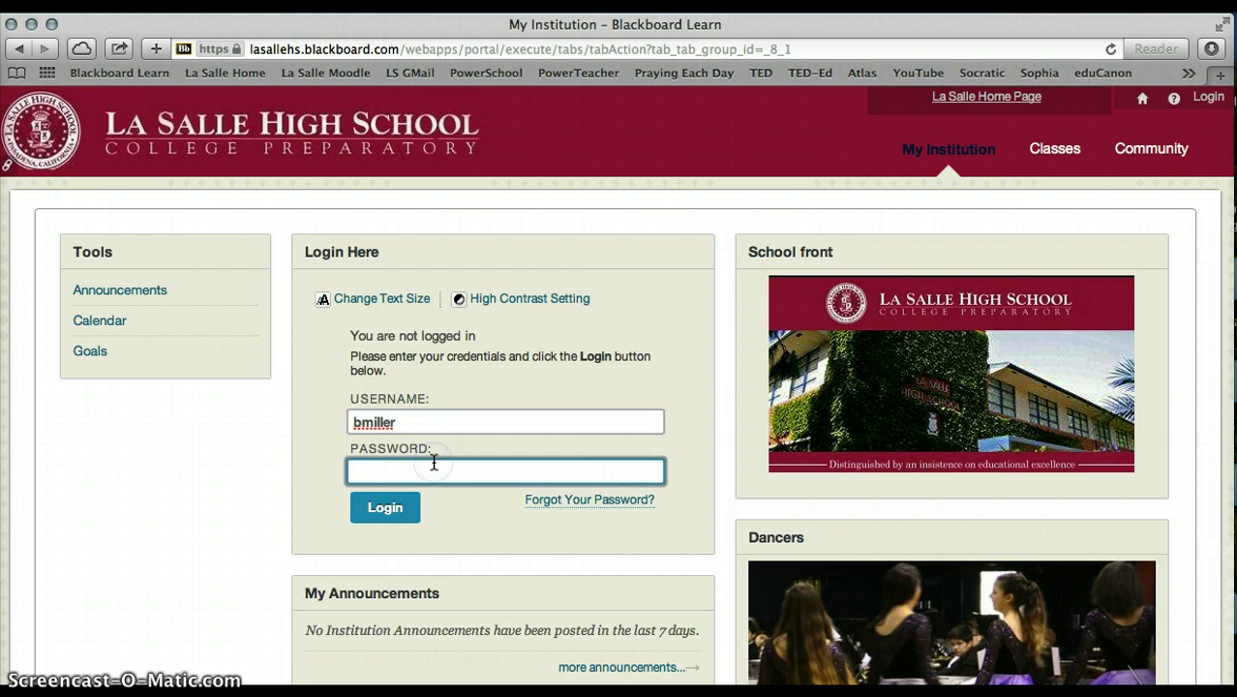
pyautogui.write('••••••••••')
pyautogui.click(401, 509)
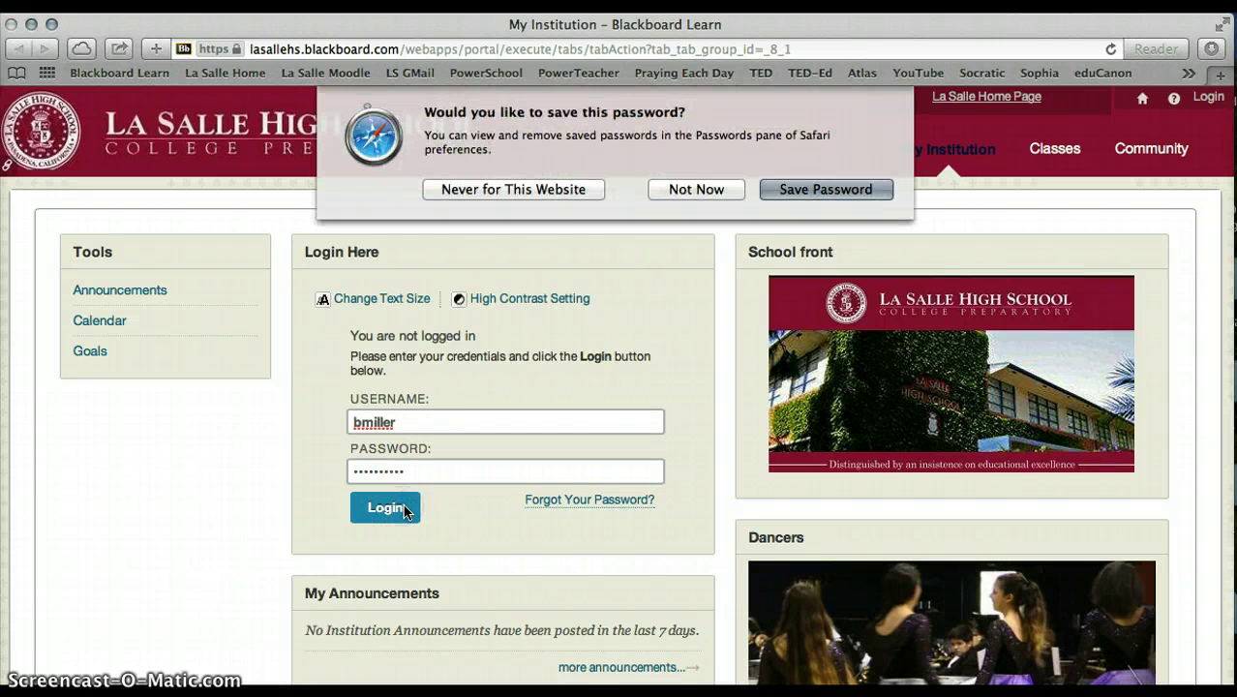
# Step: Decline saving the password and open Chemistry H A - Period 1 from My Classes
pyautogui.click(715, 194)
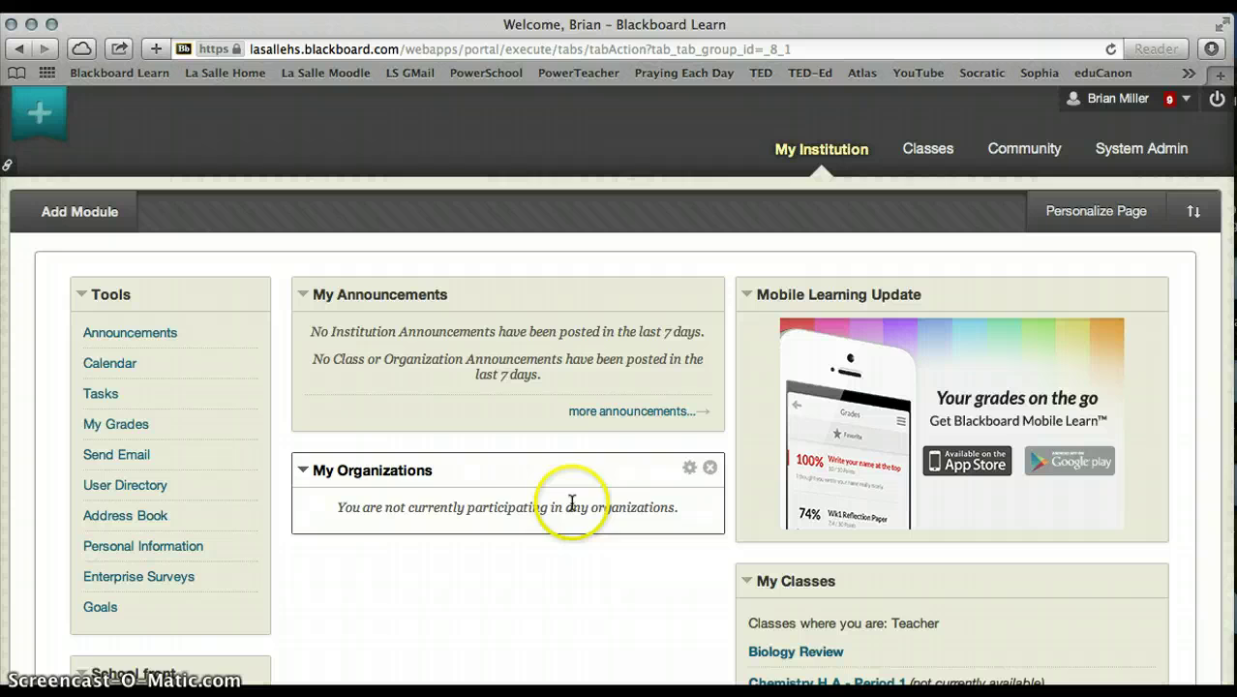
pyautogui.scroll(-5, 594, 564)
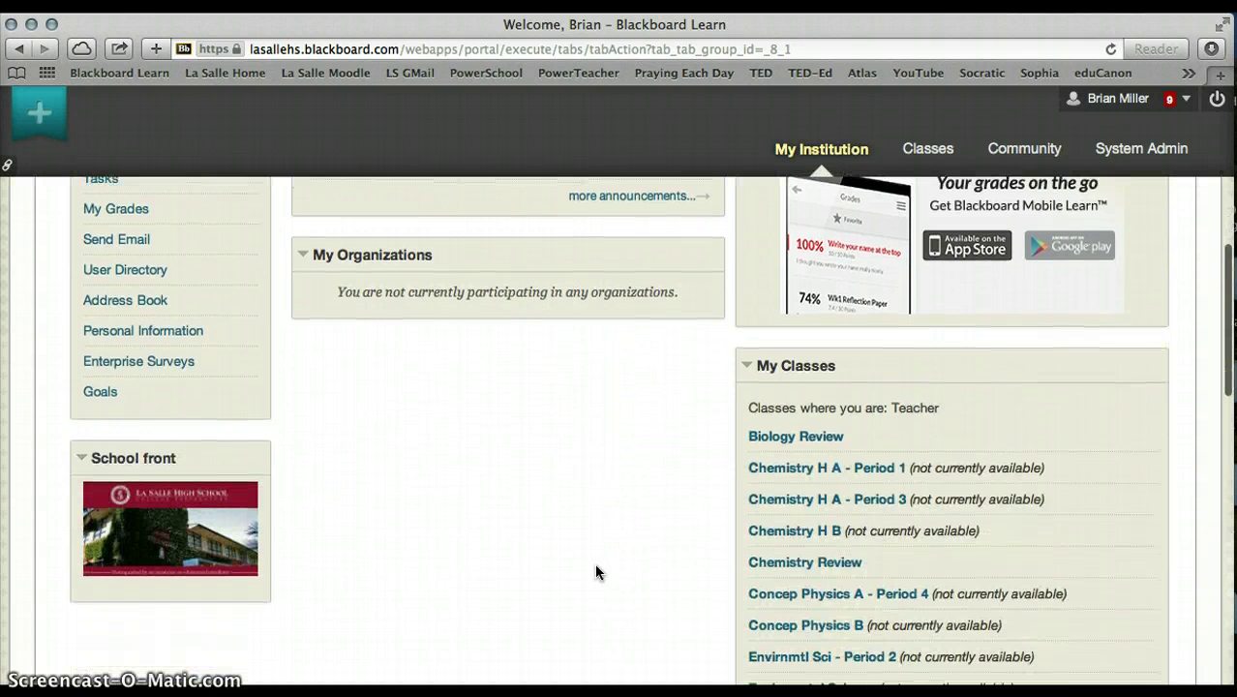
pyautogui.scroll(-1, 594, 562)
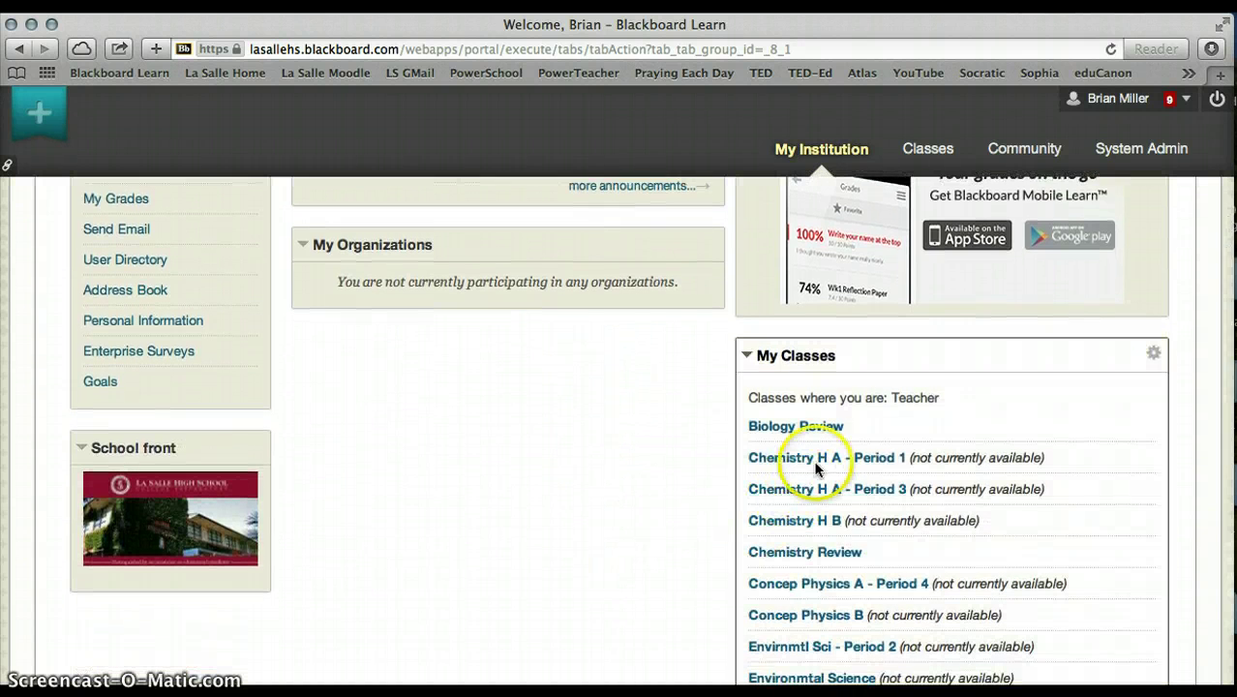
pyautogui.click(823, 466)
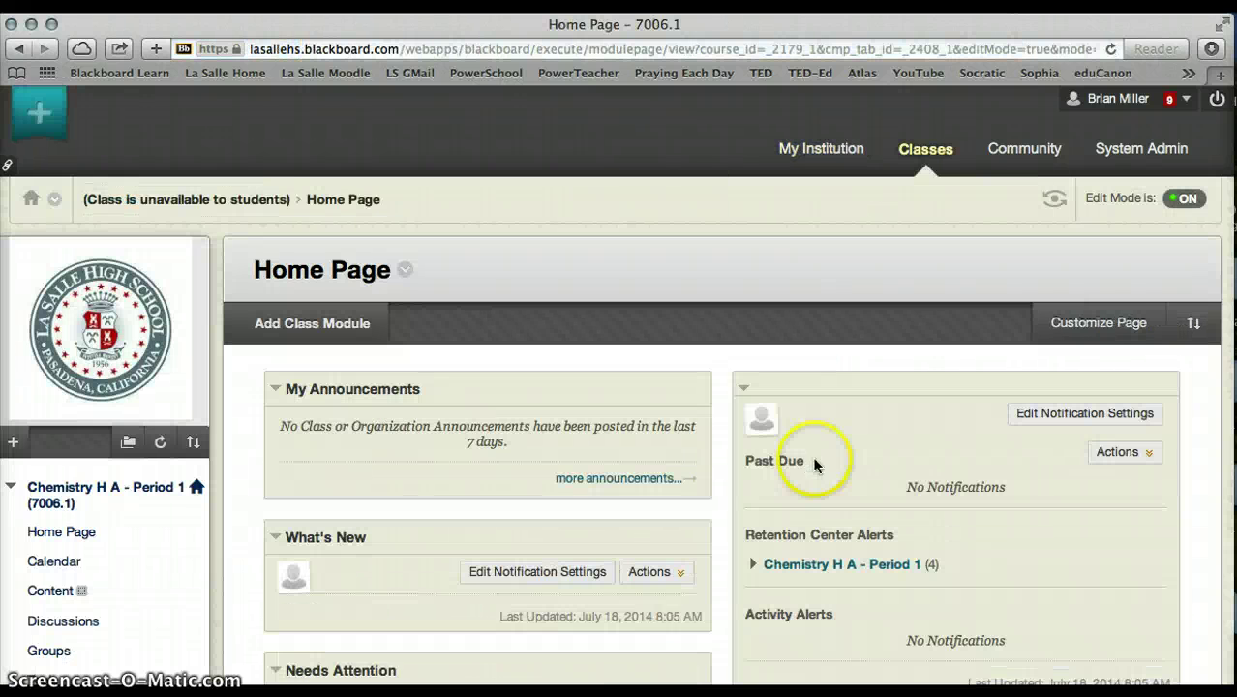
pyautogui.scroll(-3, 667, 445)
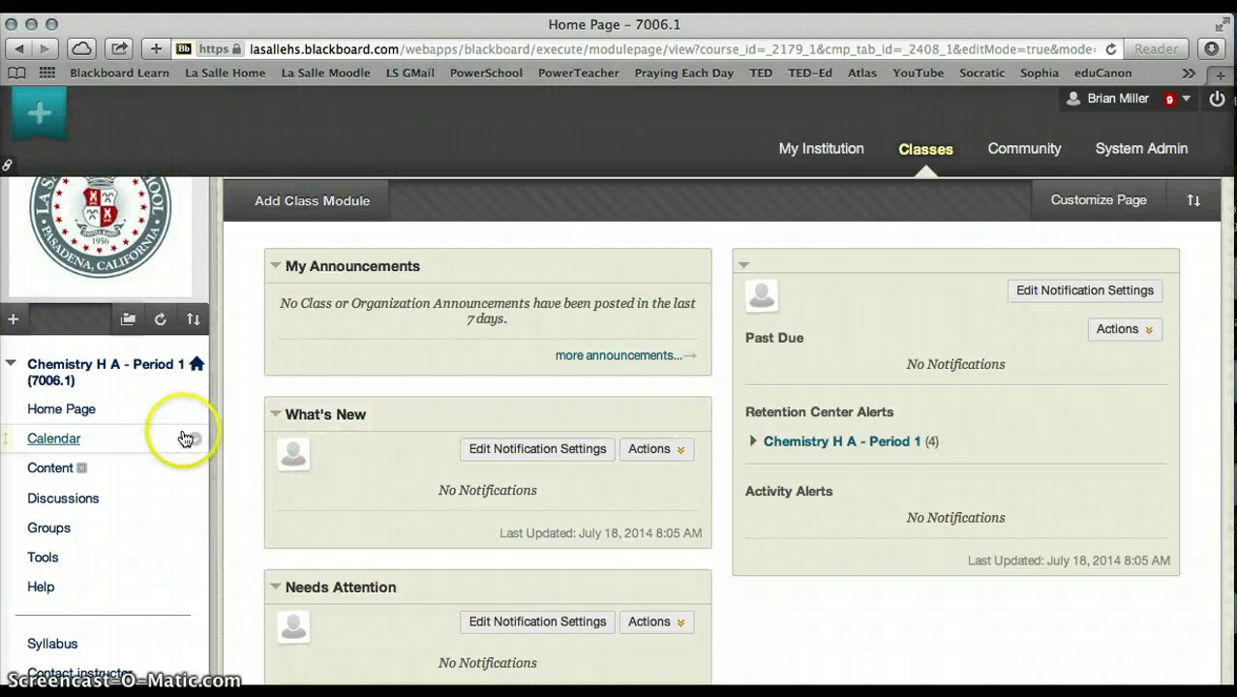
pyautogui.scroll(-3, 133, 501)
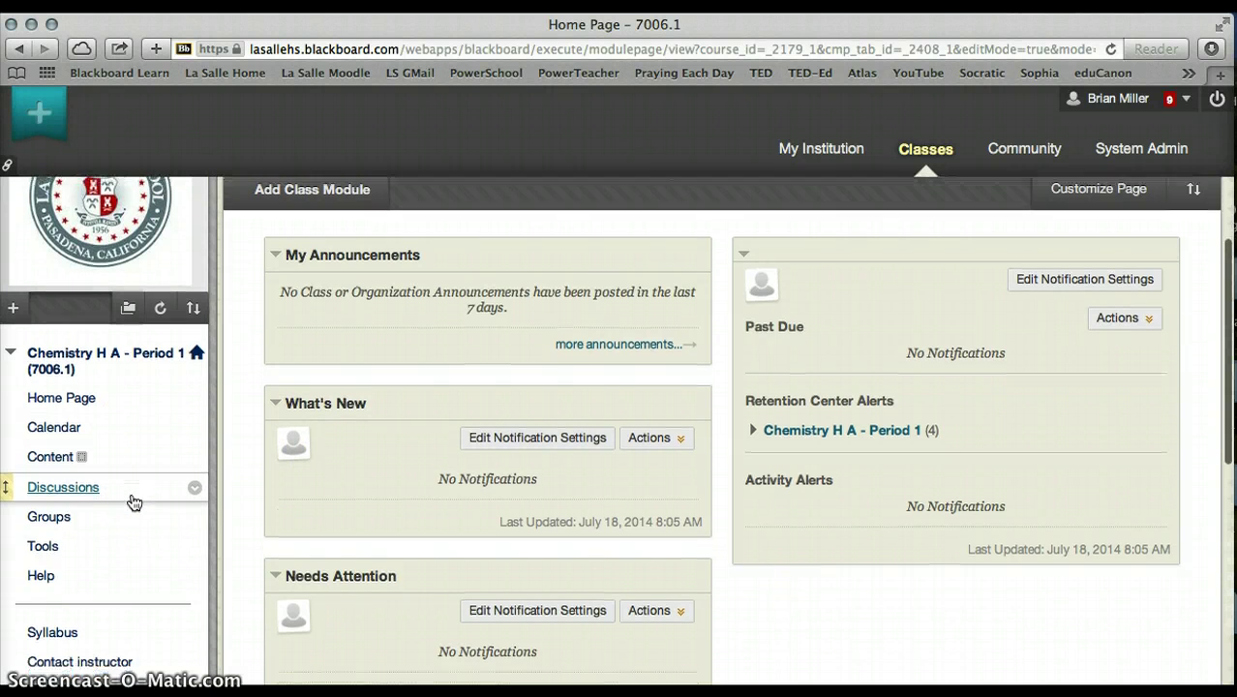
pyautogui.scroll(-2, 133, 501)
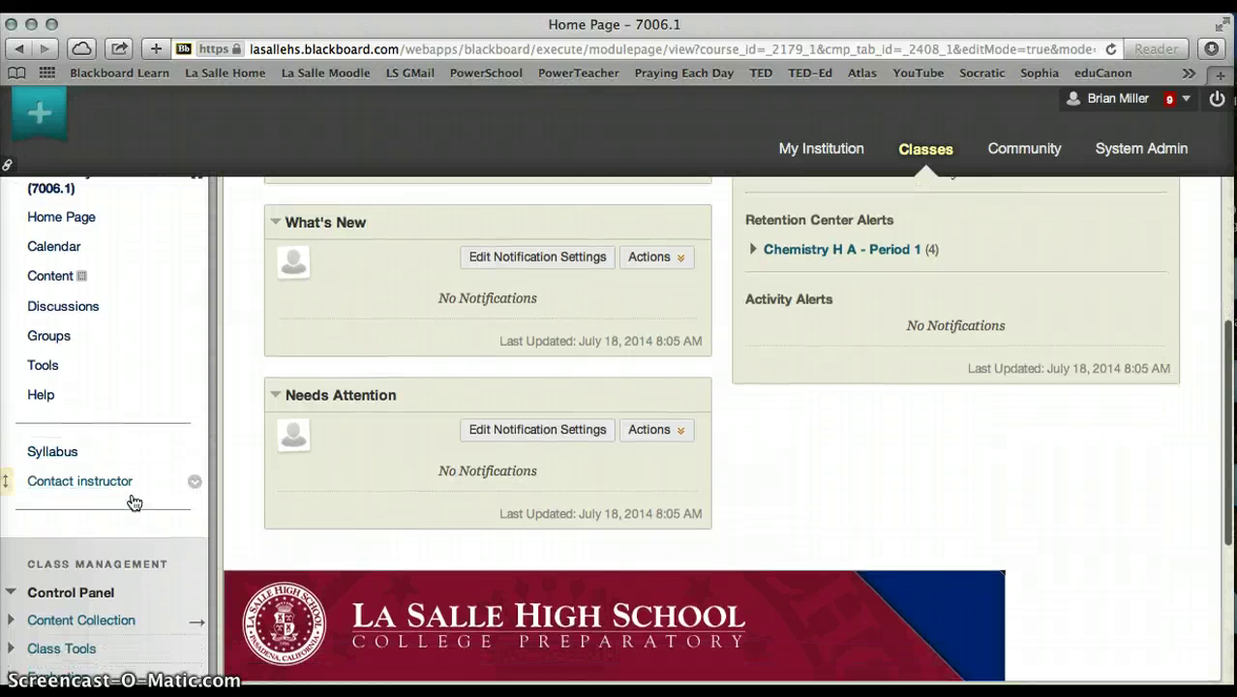
pyautogui.scroll(2, 134, 502)
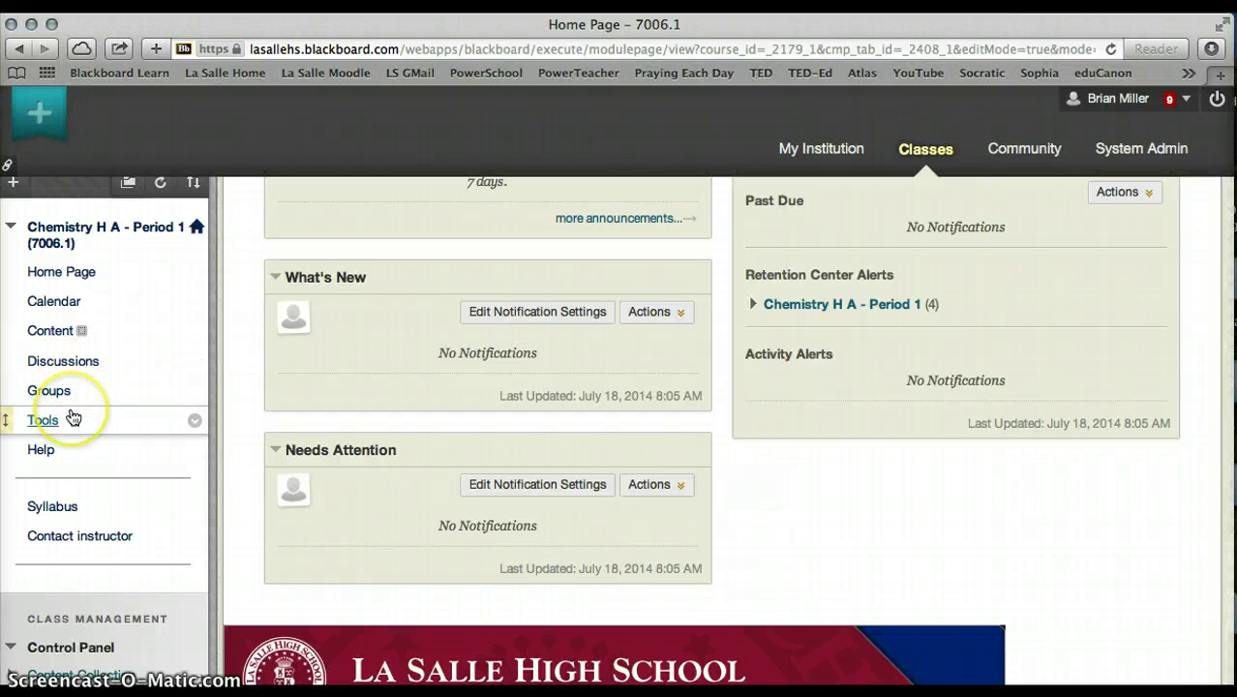
pyautogui.click(89, 509)
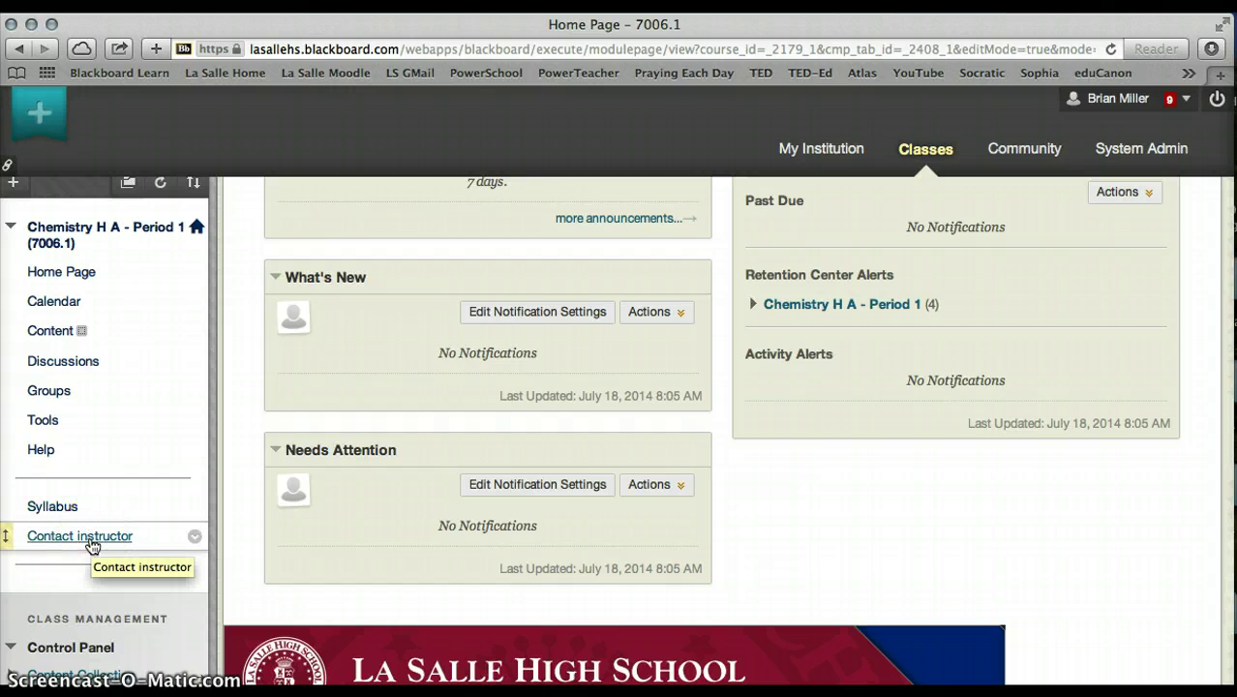
pyautogui.scroll(2, 402, 521)
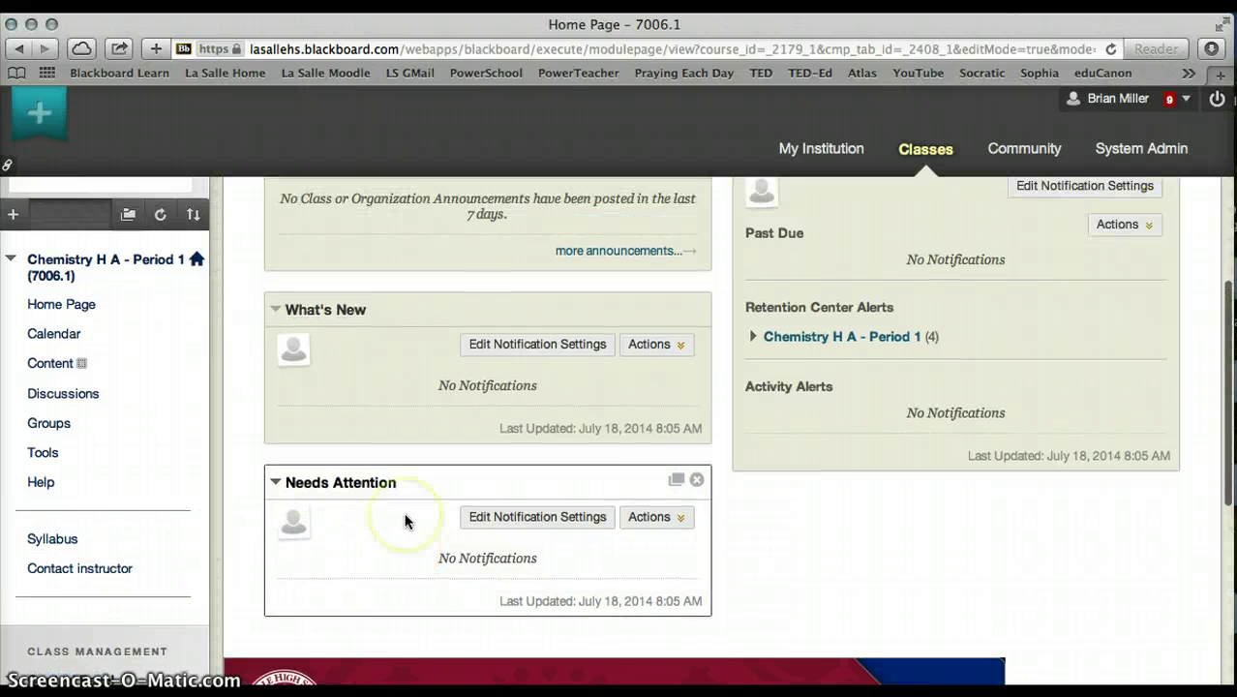
pyautogui.scroll(1, 404, 520)
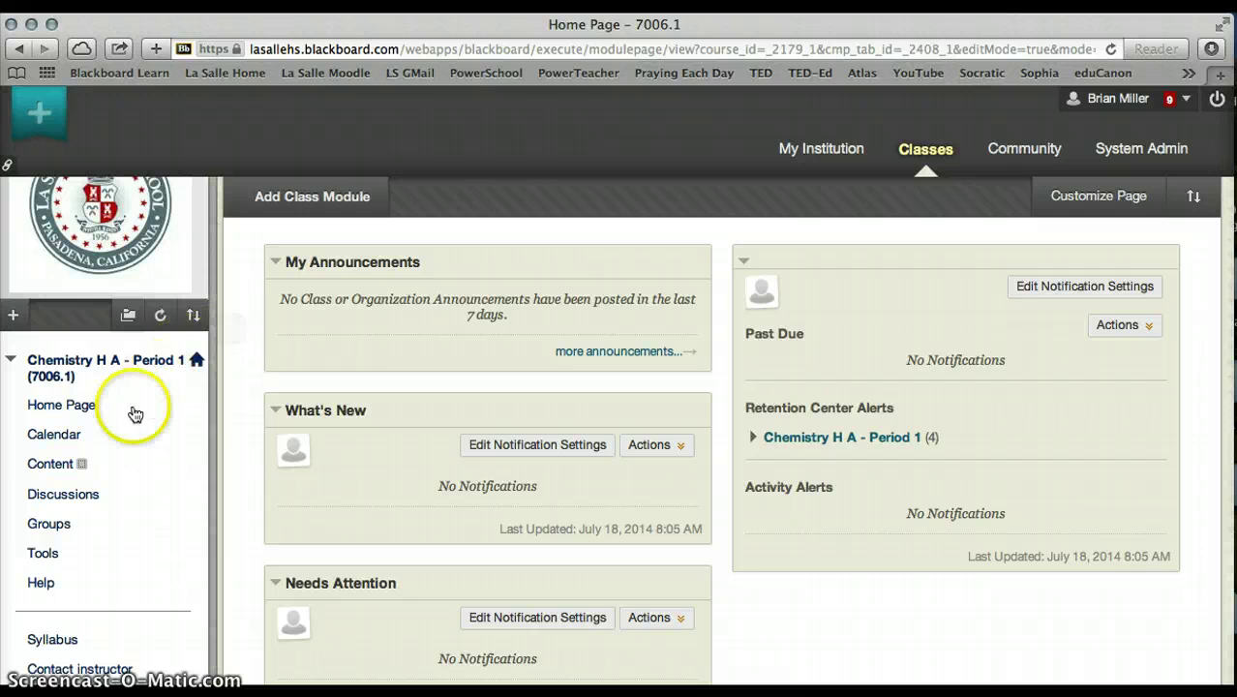
# Step: In the course Content area, start a new Learning Module from Build Content
pyautogui.click(52, 470)
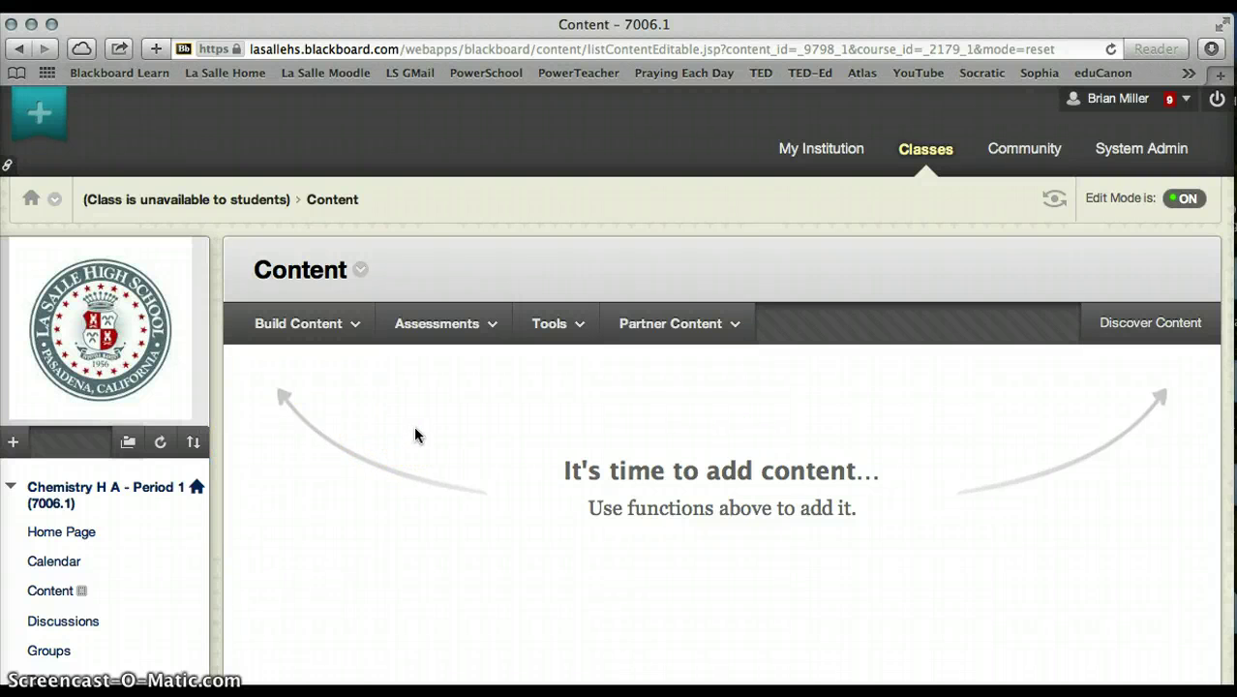
pyautogui.click(353, 326)
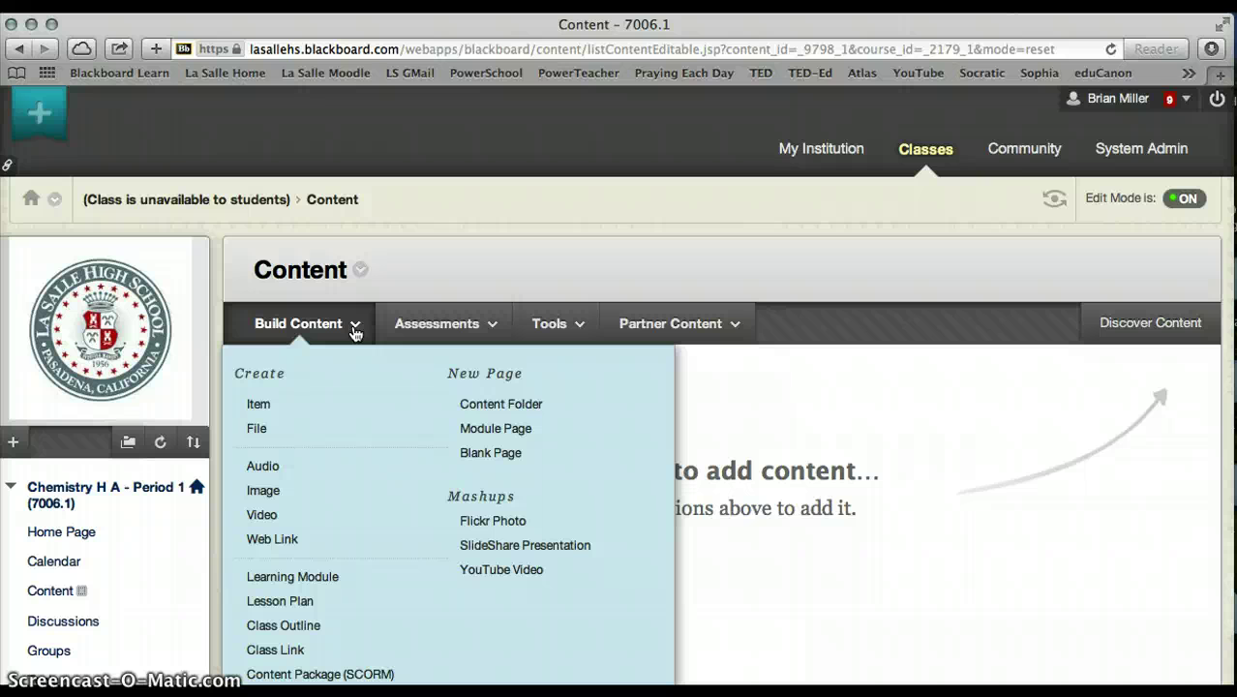
pyautogui.click(324, 581)
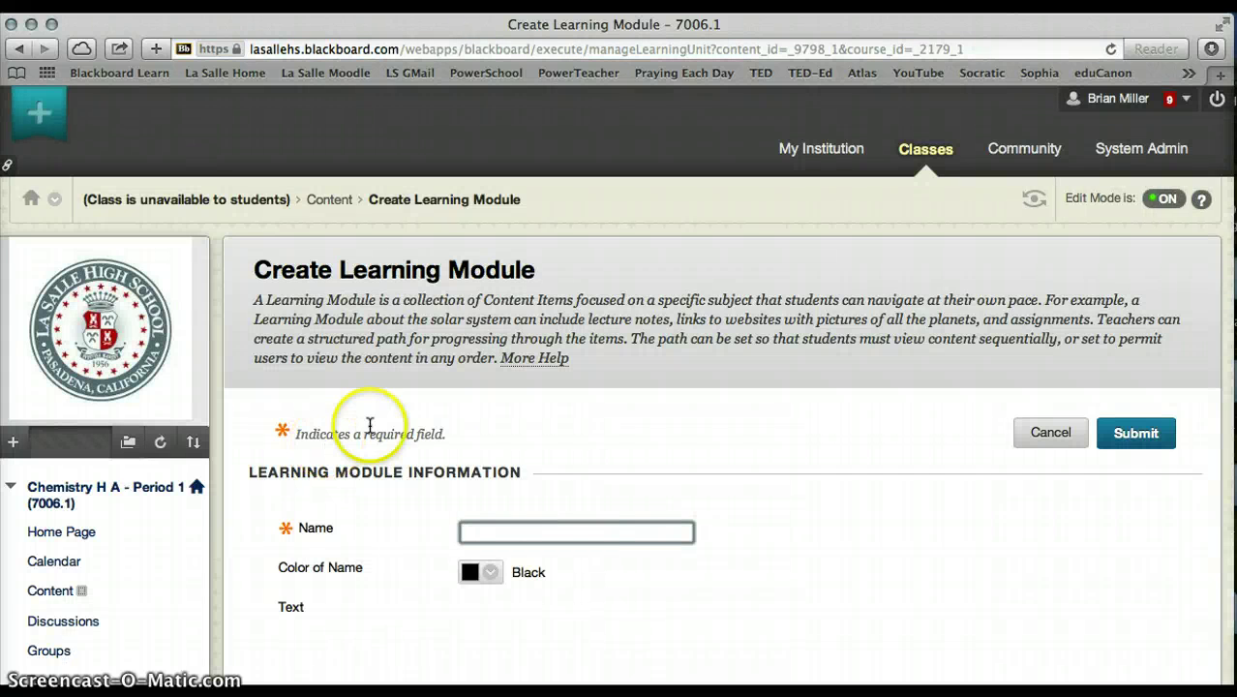
# Step: Name the learning module 'Chapter 1 Introduction to Chemistry' using the suggested entry
pyautogui.scroll(-4, 478, 401)
pyautogui.click(481, 404)
pyautogui.click(492, 367)
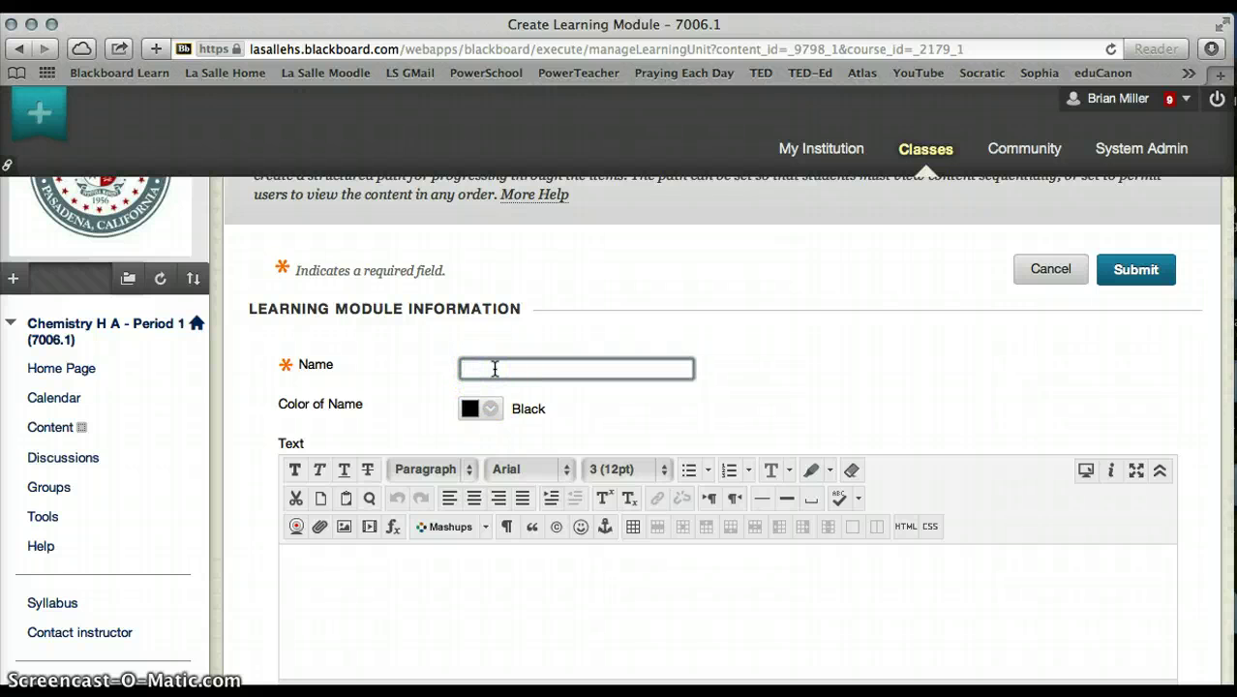
pyautogui.write('Cha')
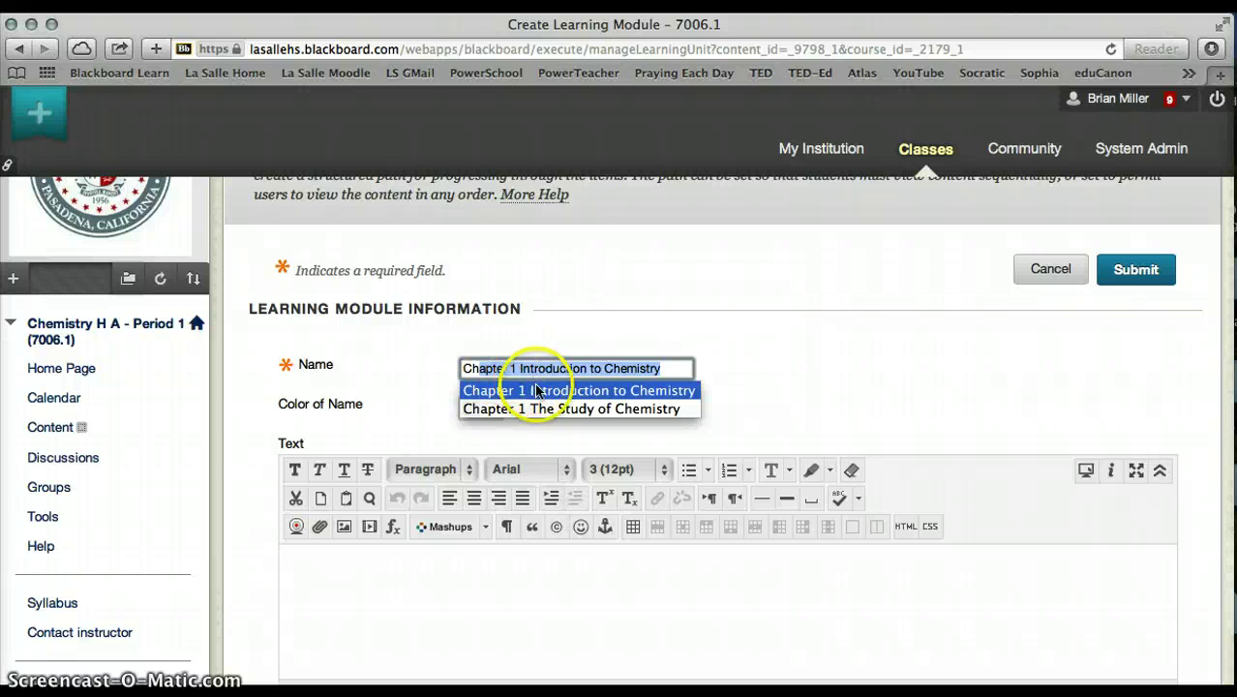
pyautogui.click(385, 554)
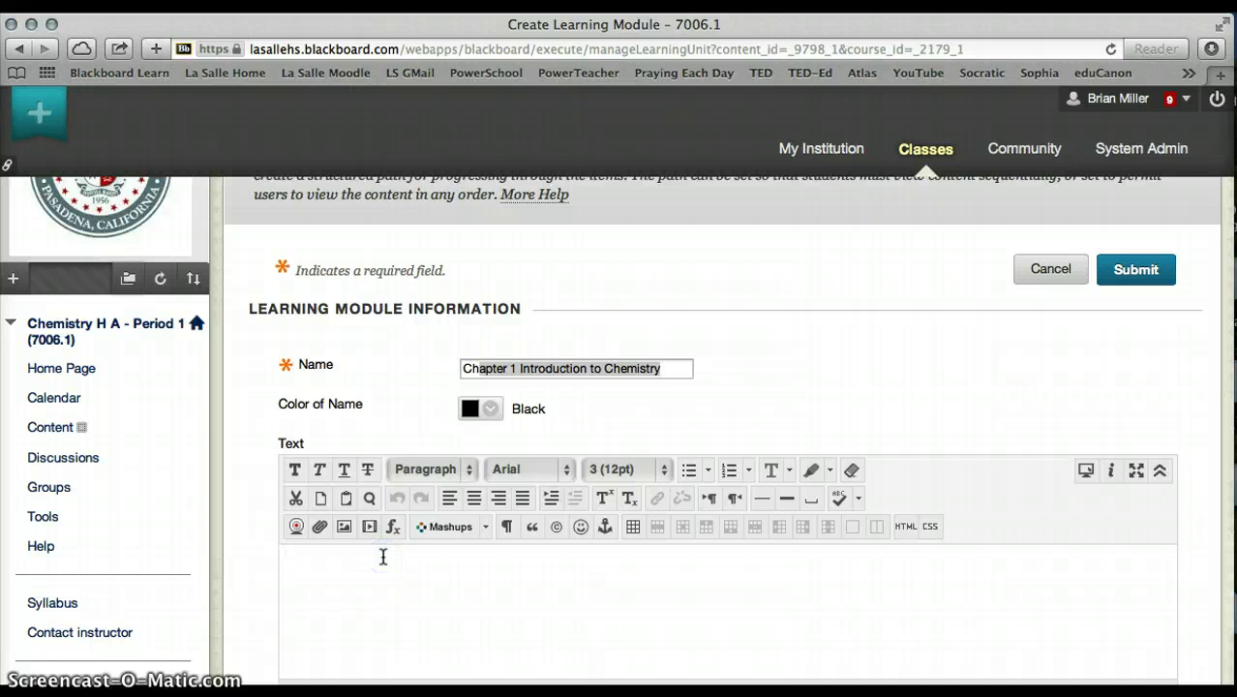
# Step: Enter the description 'Introduction the the Basic Study of Matter.' in the text editor
pyautogui.scroll(-1, 383, 557)
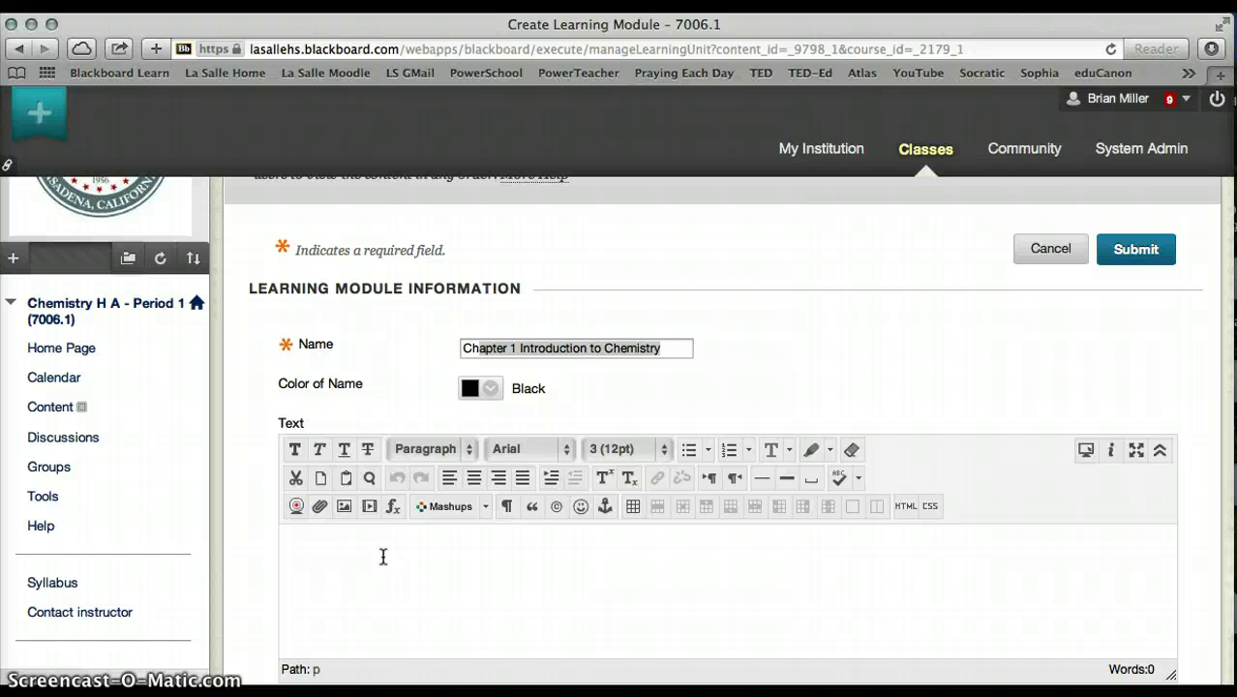
pyautogui.write('Introduction ')
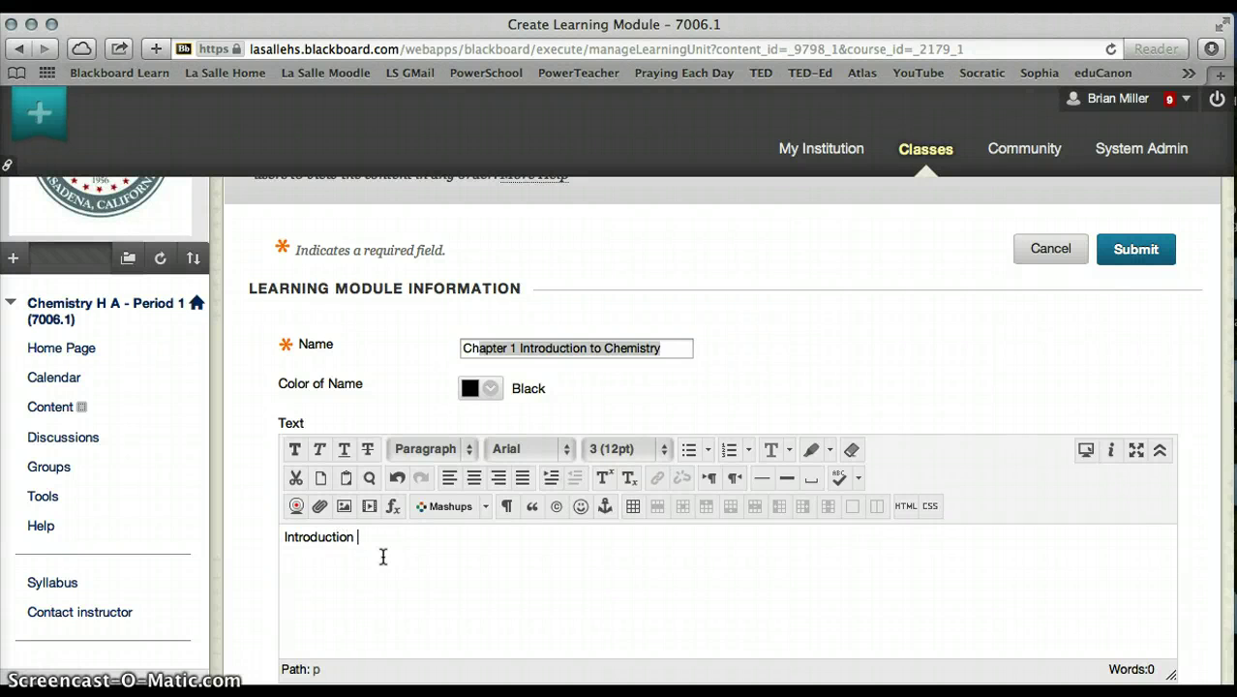
pyautogui.write('the the Basic Study of Matter')
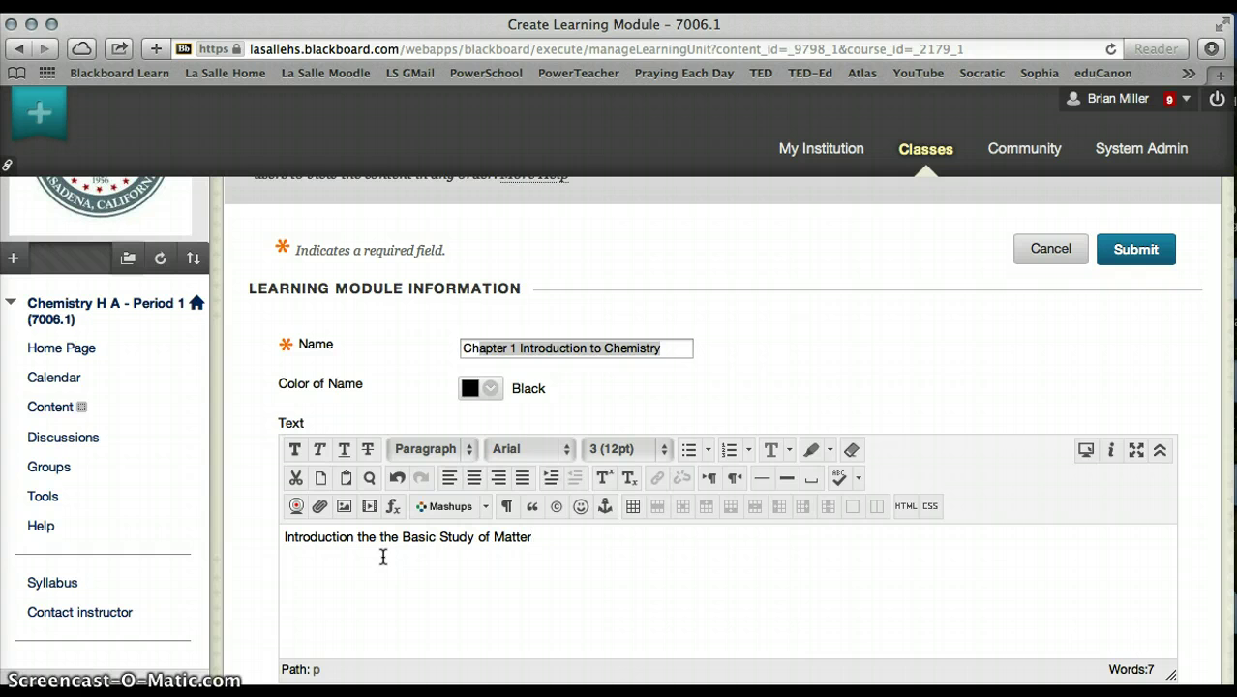
pyautogui.write('.')
pyautogui.scroll(-3, 383, 557)
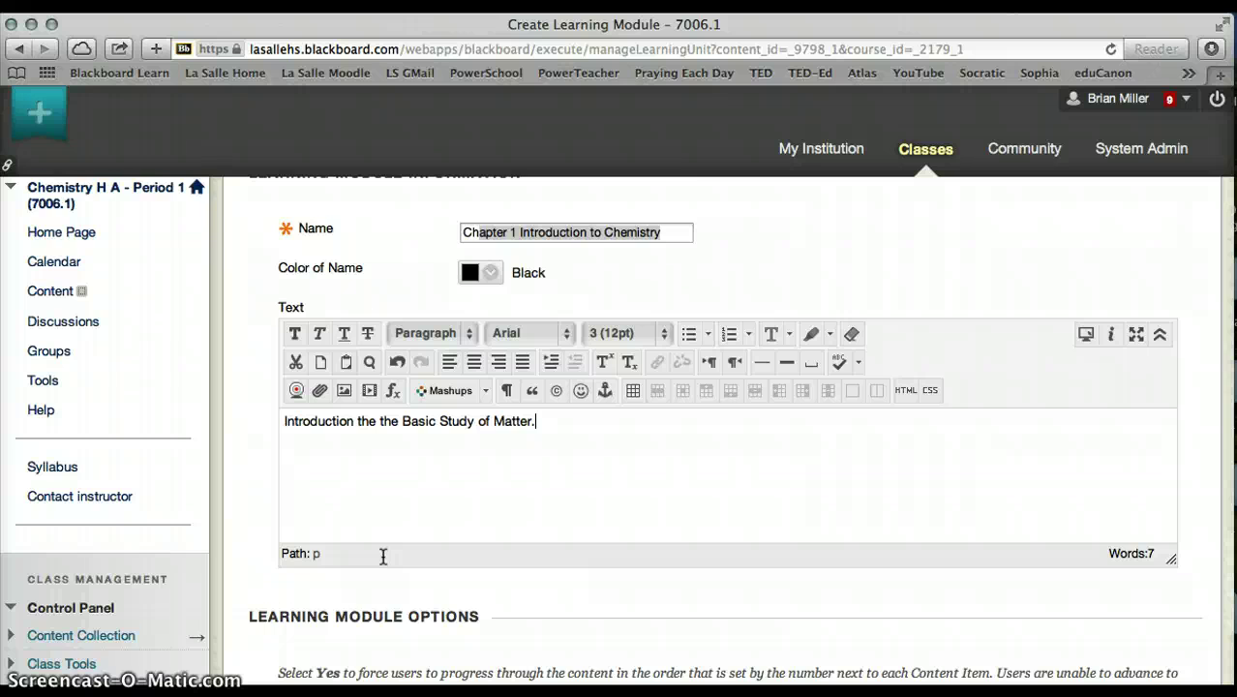
# Step: Set Track Number of Views to Yes under Standard Options, keeping content viewable by users
pyautogui.scroll(-7, 383, 557)
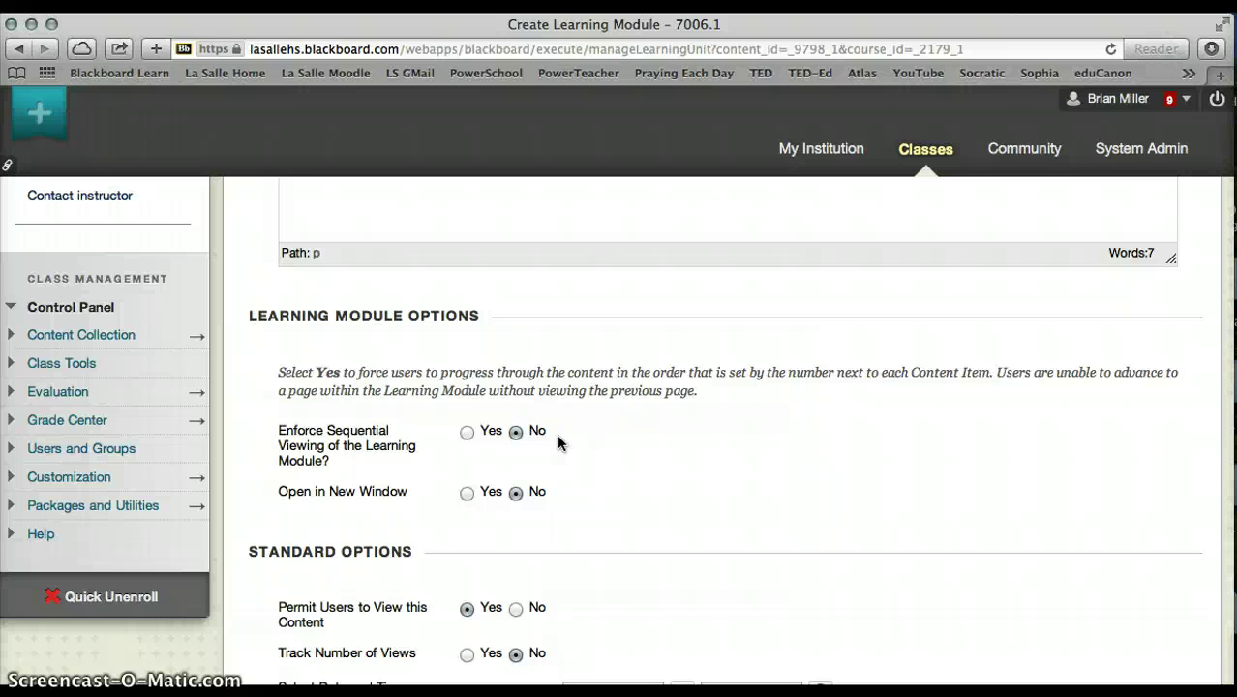
pyautogui.click(567, 445)
pyautogui.scroll(-3, 569, 457)
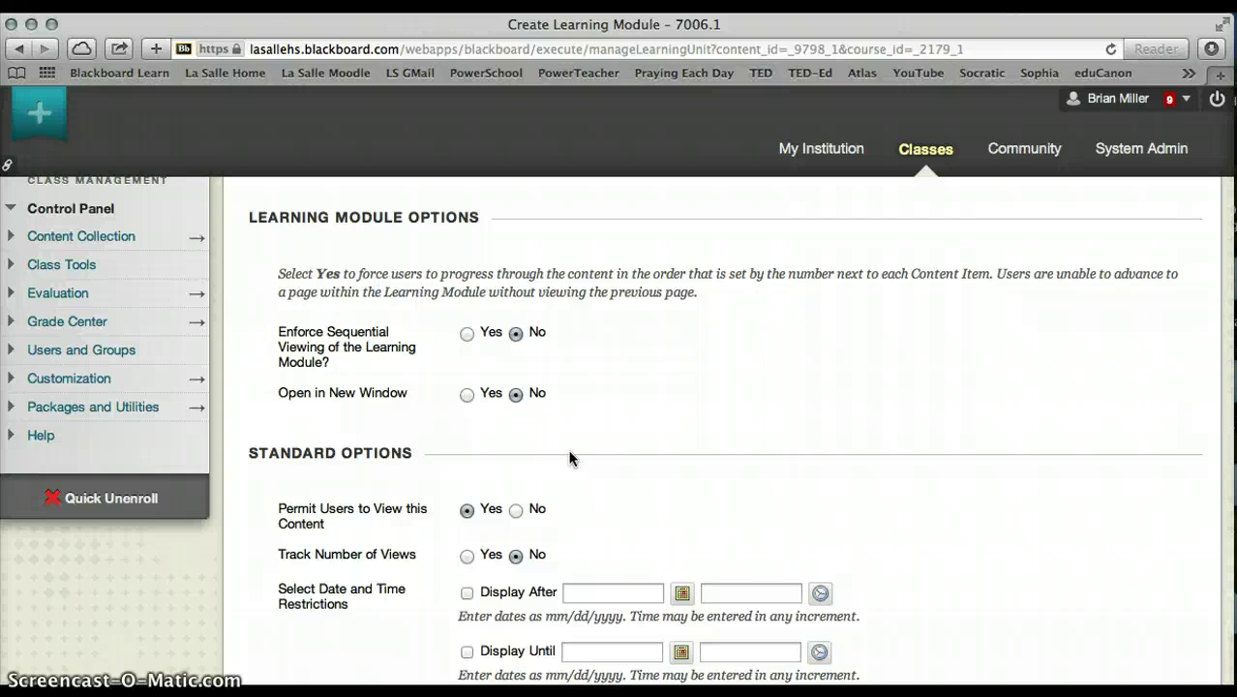
pyautogui.click(609, 454)
pyautogui.scroll(-2, 608, 455)
pyautogui.click(602, 459)
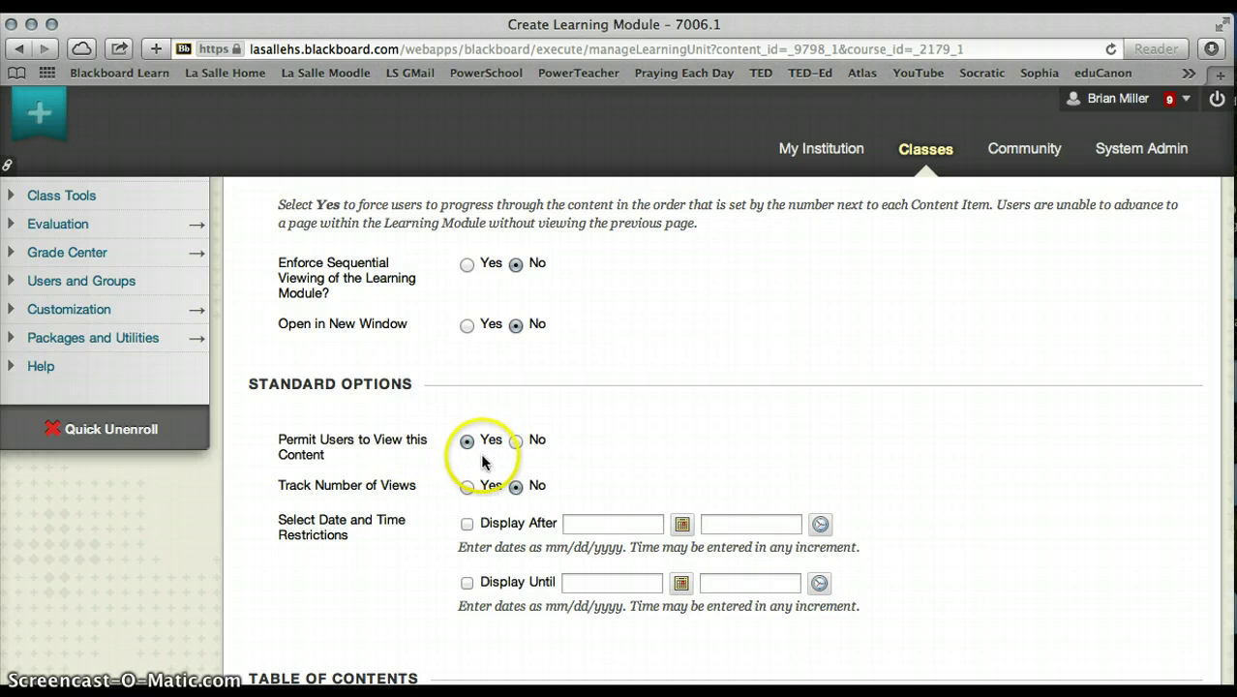
pyautogui.click(470, 486)
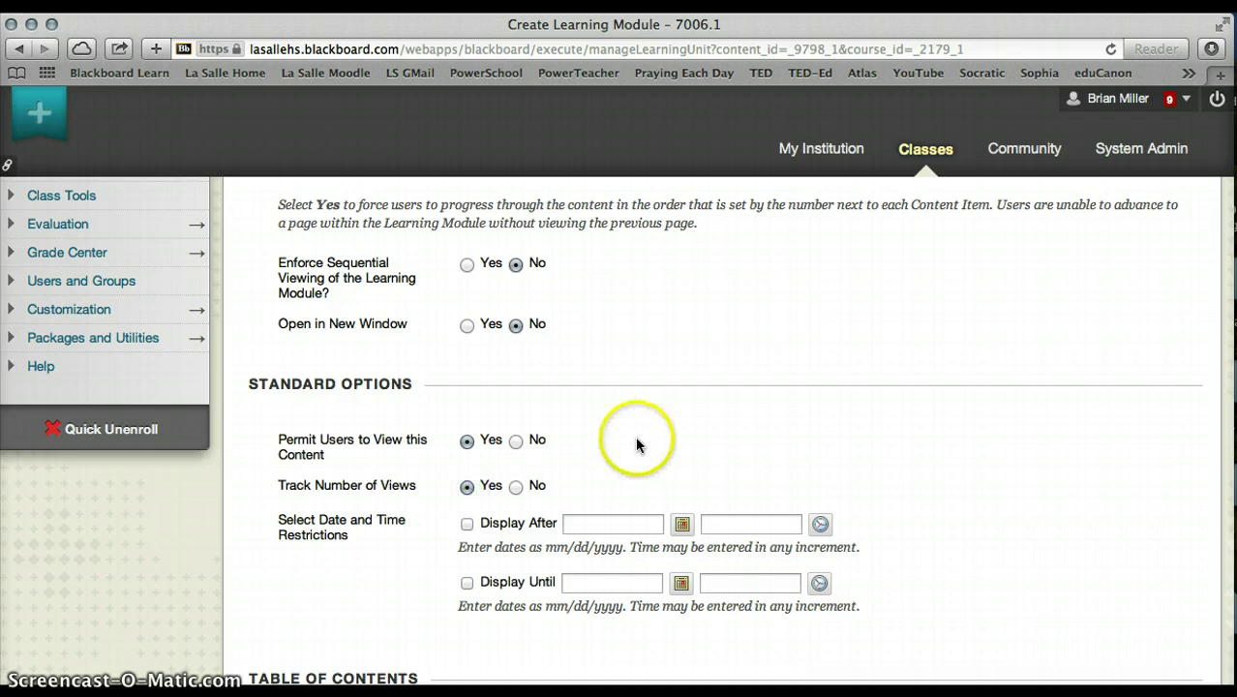
pyautogui.scroll(-1, 635, 438)
pyautogui.scroll(-1, 635, 443)
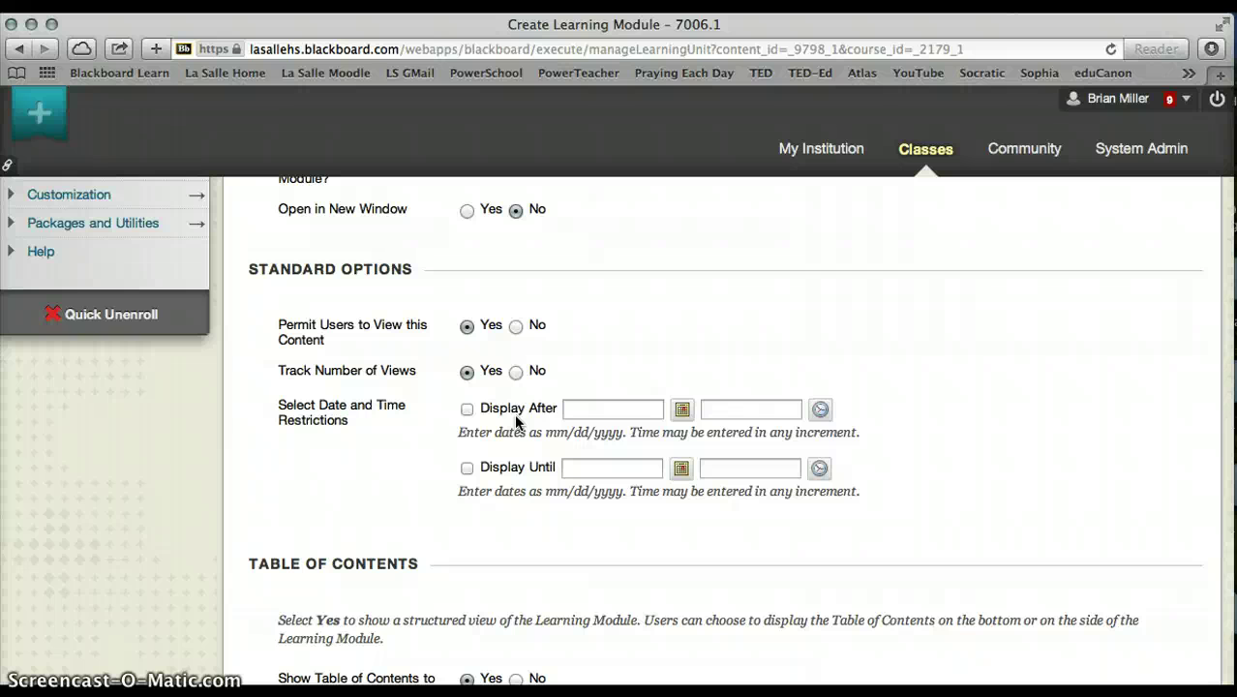
# Step: Leave Hierarchy Display at None and submit the Chapter 1 Introduction to Chemistry module
pyautogui.click(436, 451)
pyautogui.scroll(-5, 435, 451)
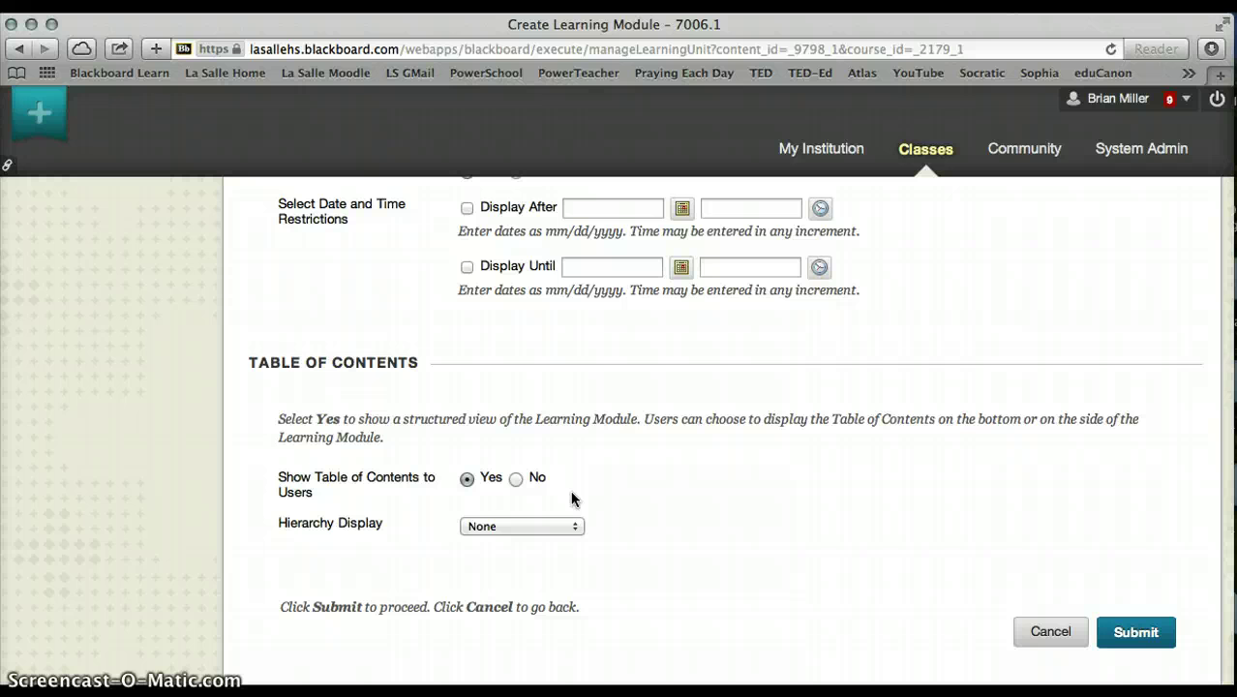
pyautogui.click(622, 489)
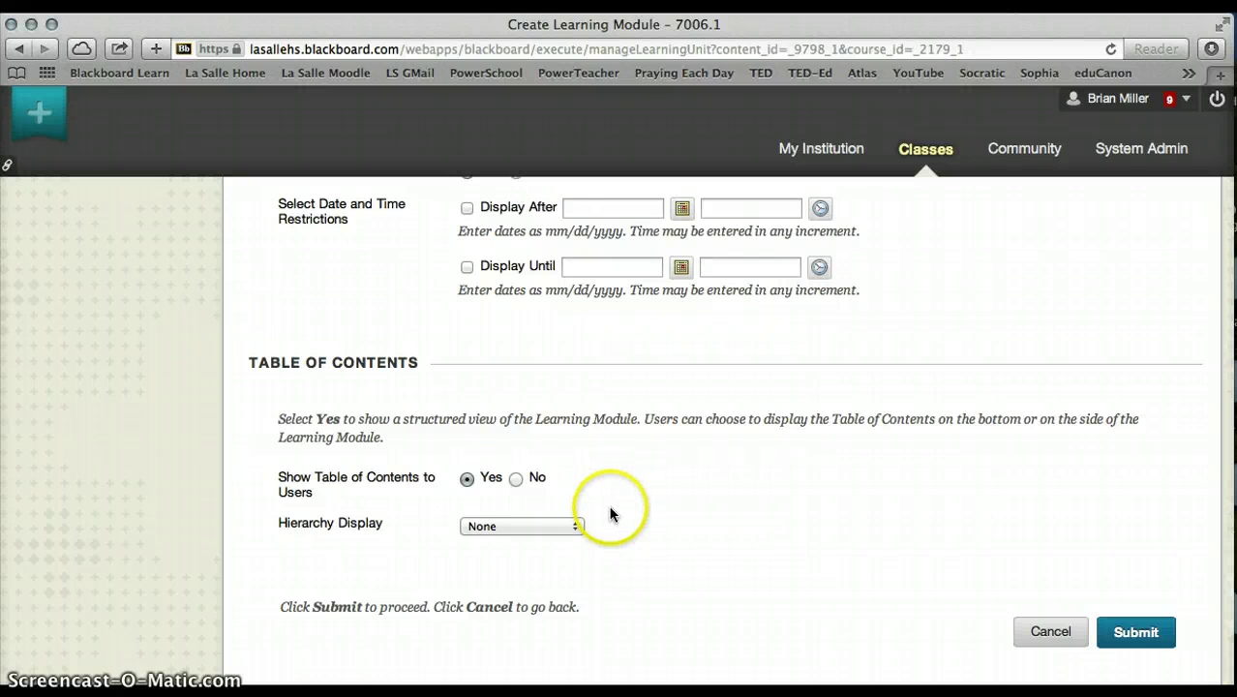
pyautogui.click(572, 528)
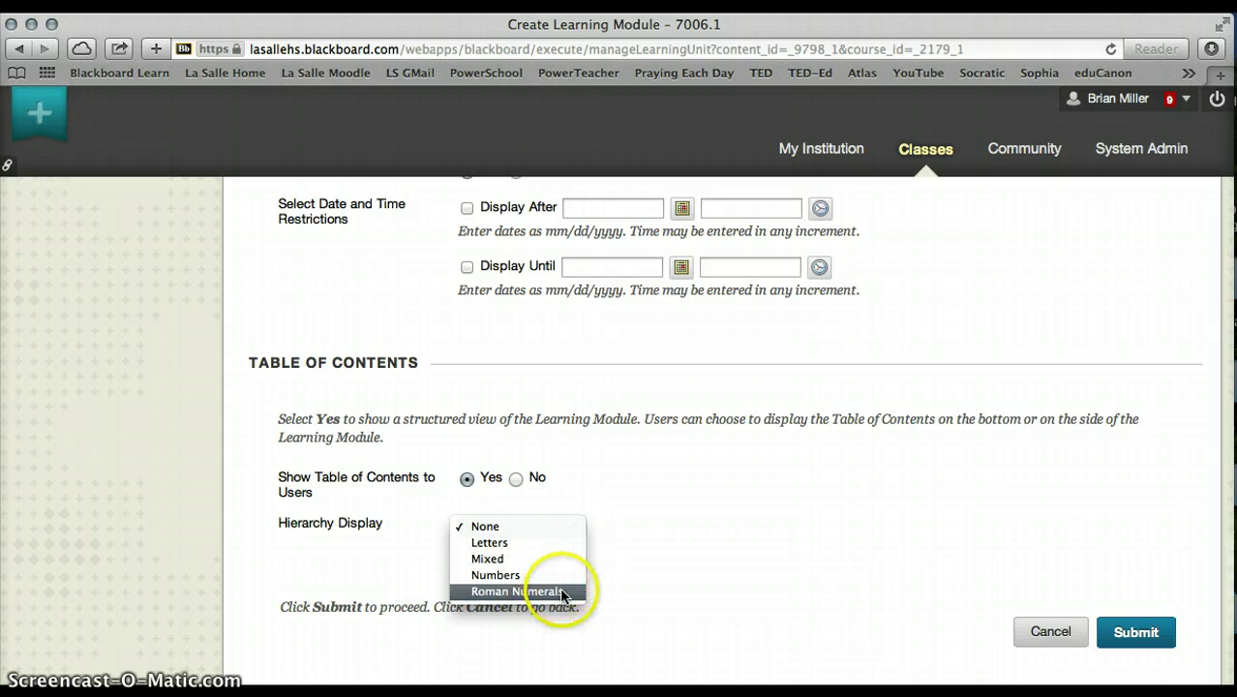
pyautogui.click(528, 523)
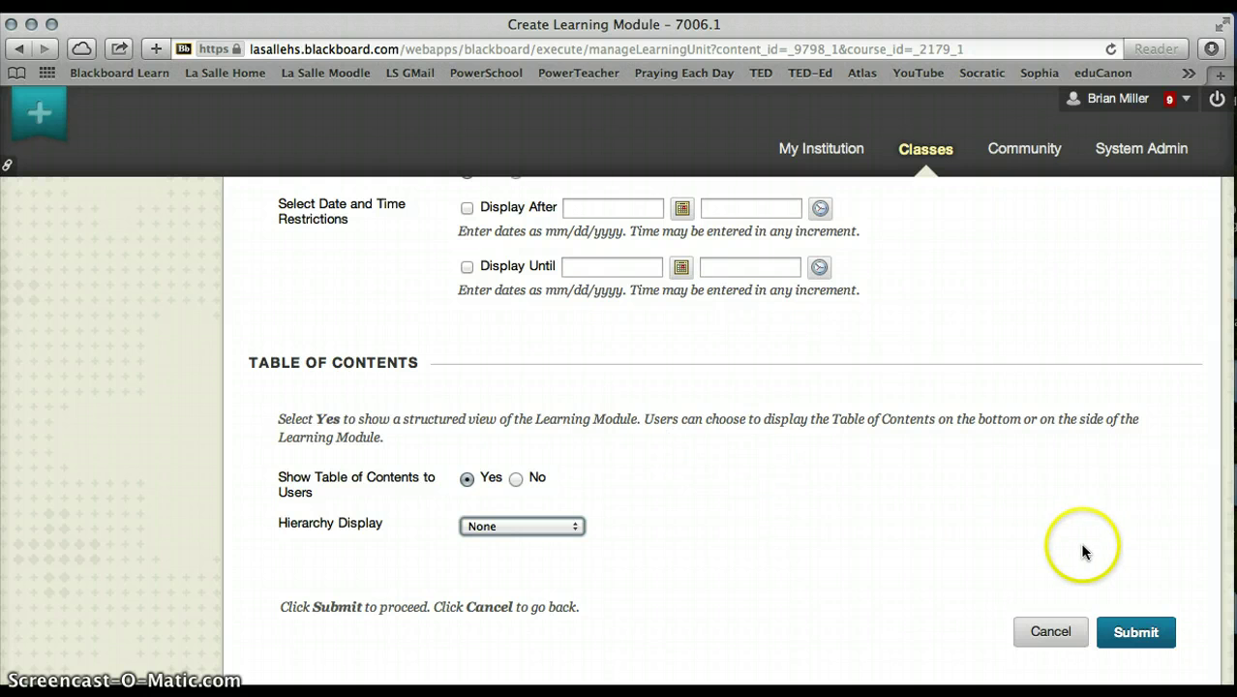
pyautogui.click(1144, 631)
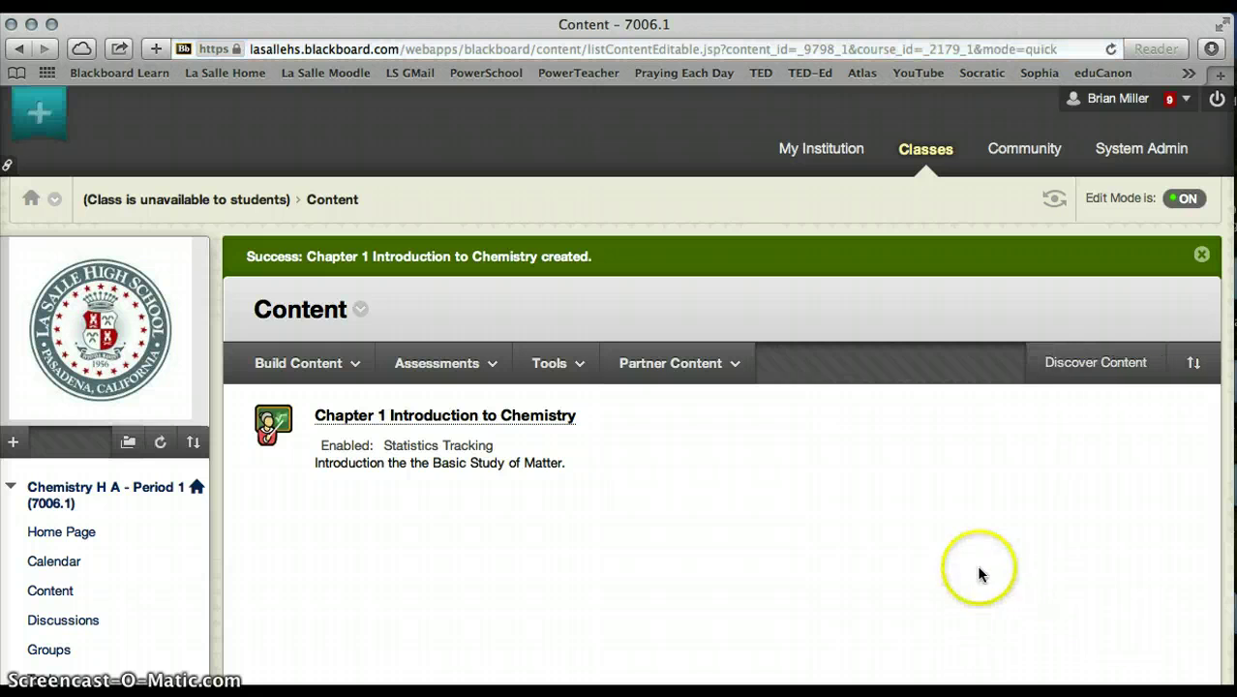
pyautogui.click(524, 422)
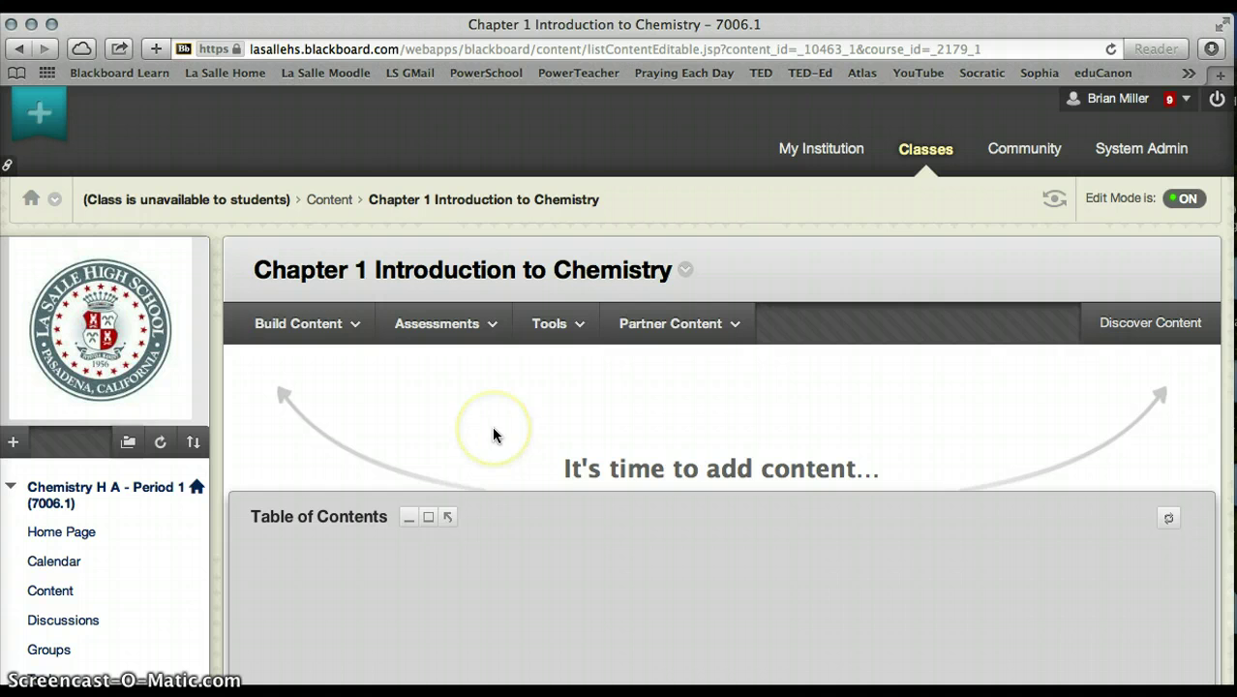
pyautogui.click(19, 50)
pyautogui.click(346, 327)
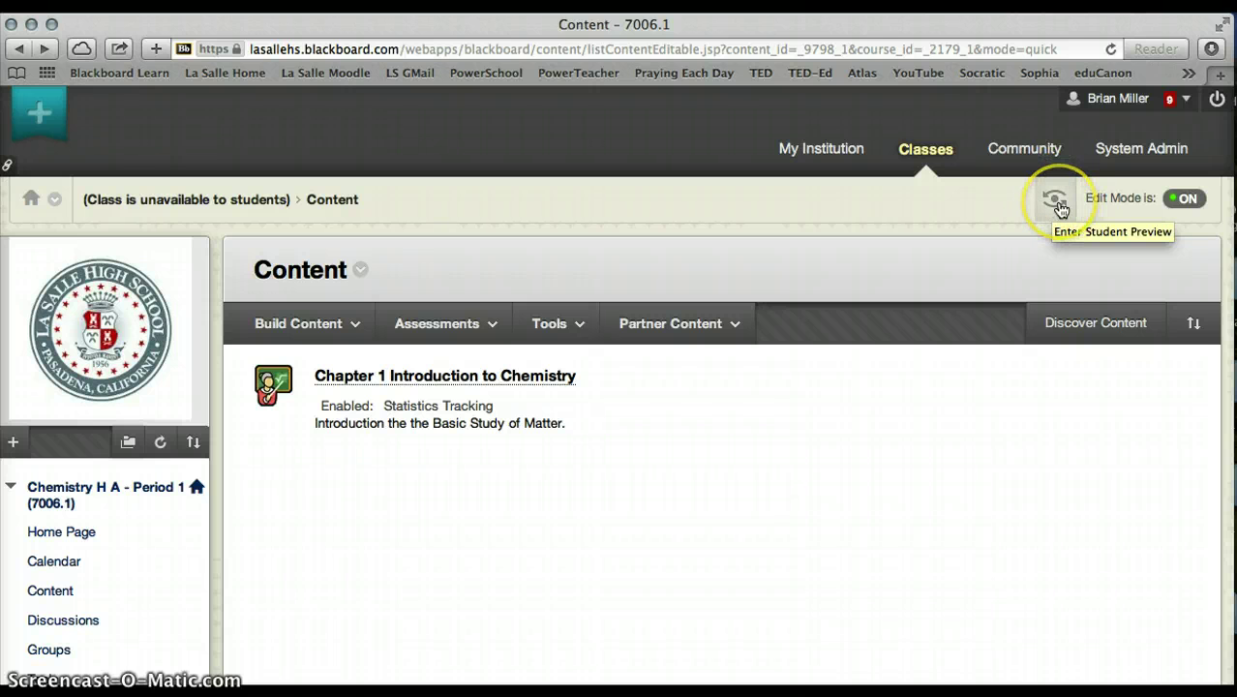
# Step: Enter Student Preview, view the Content area as a student, then choose Exit Preview
pyautogui.click(1056, 205)
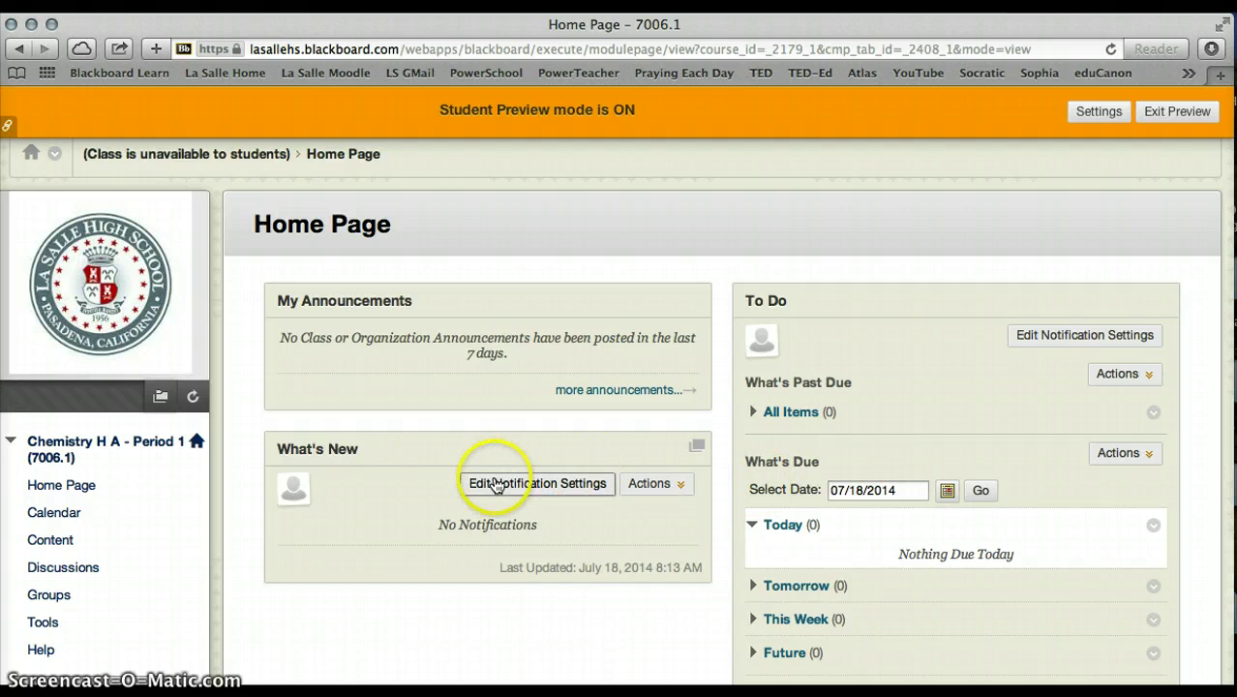
pyautogui.click(64, 541)
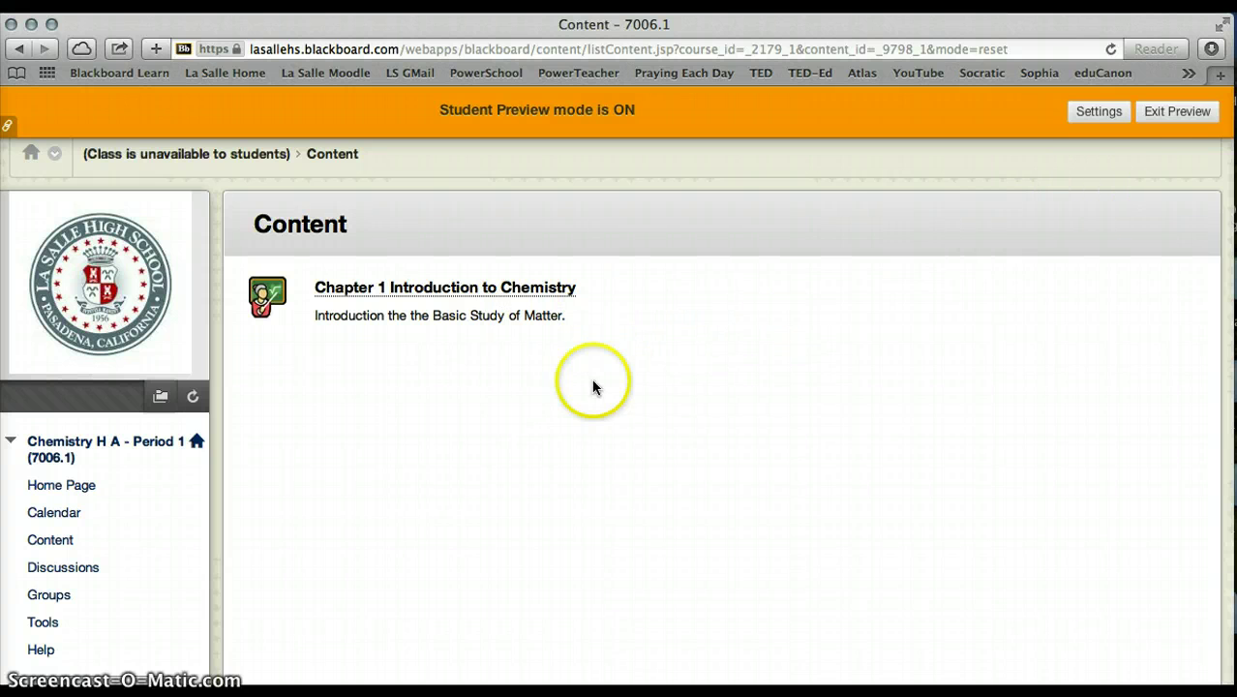
pyautogui.click(1198, 114)
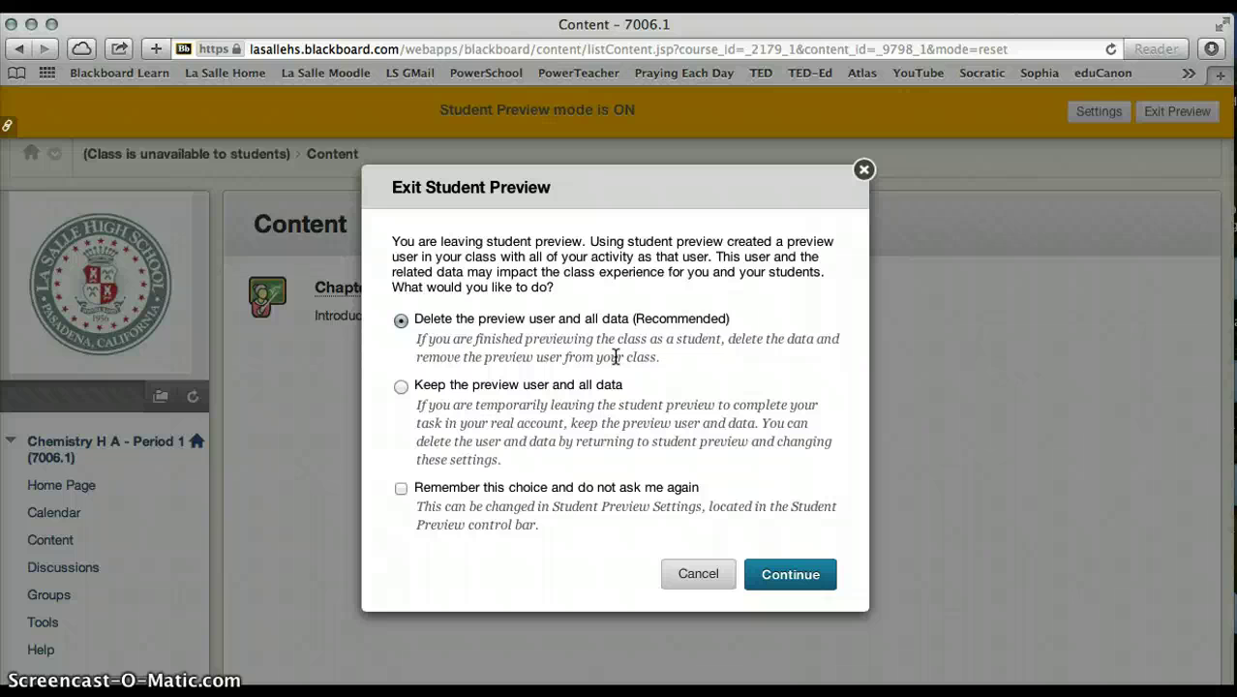
# Step: Exit preview deleting the preview user and data, then return to the Content area
pyautogui.click(790, 575)
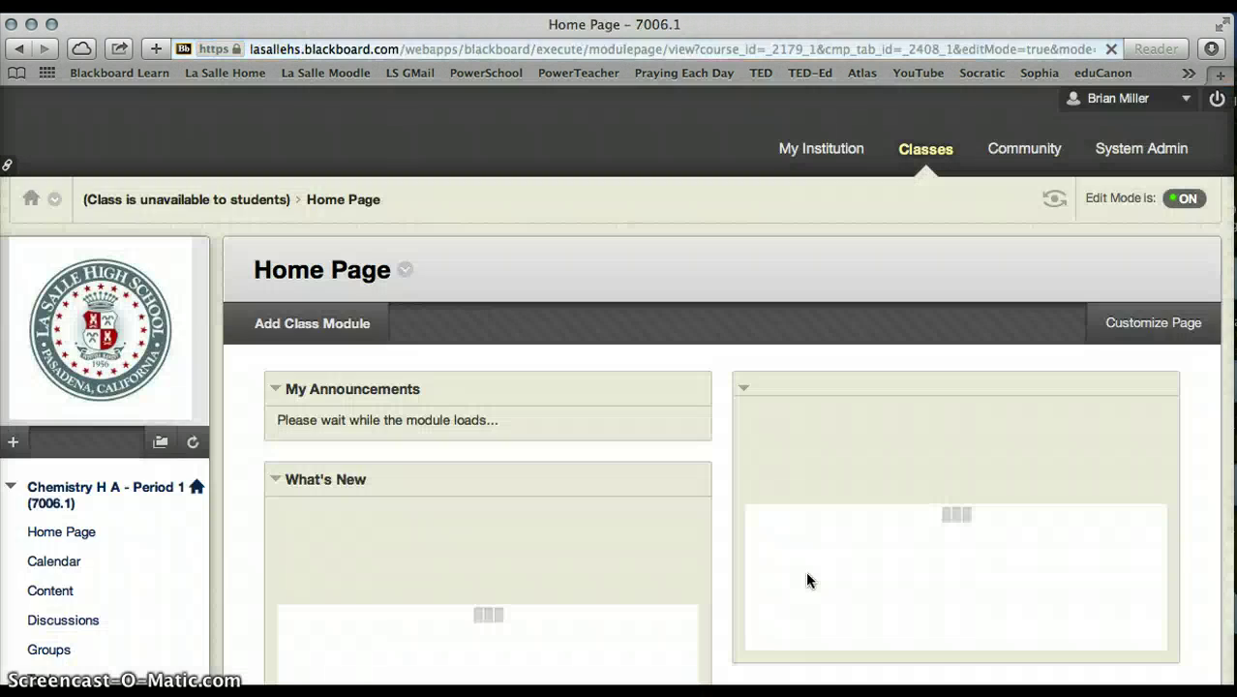
pyautogui.click(805, 578)
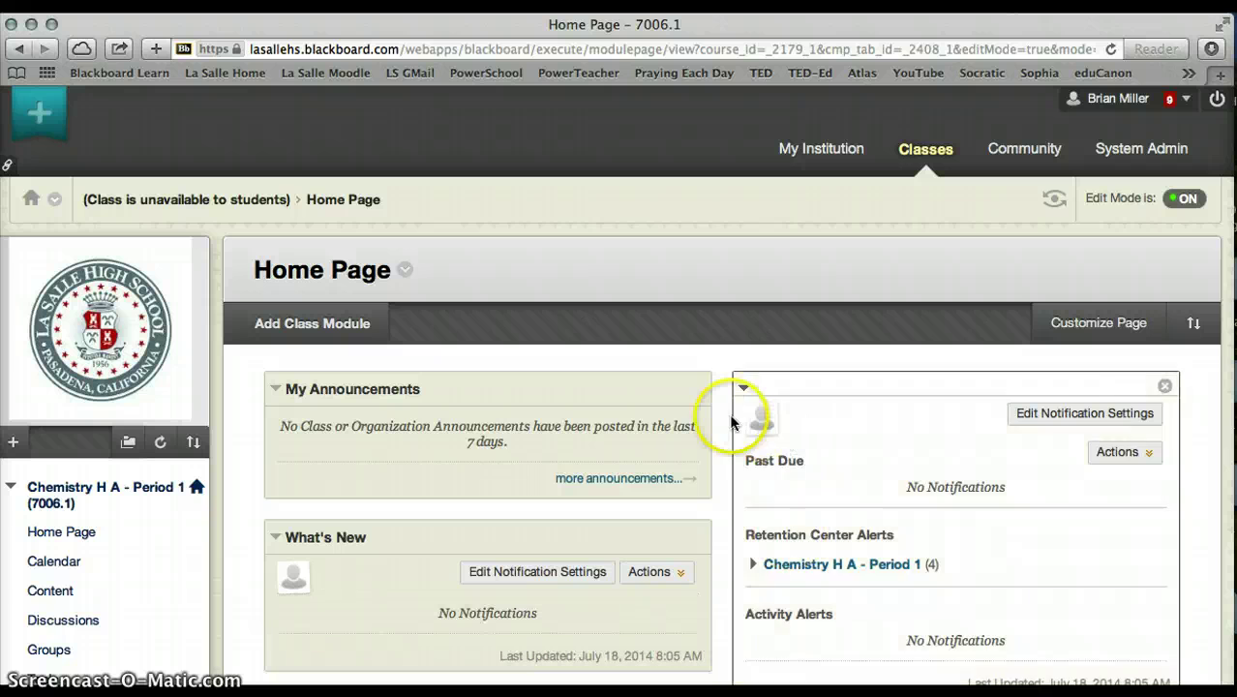
pyautogui.scroll(-5, 725, 422)
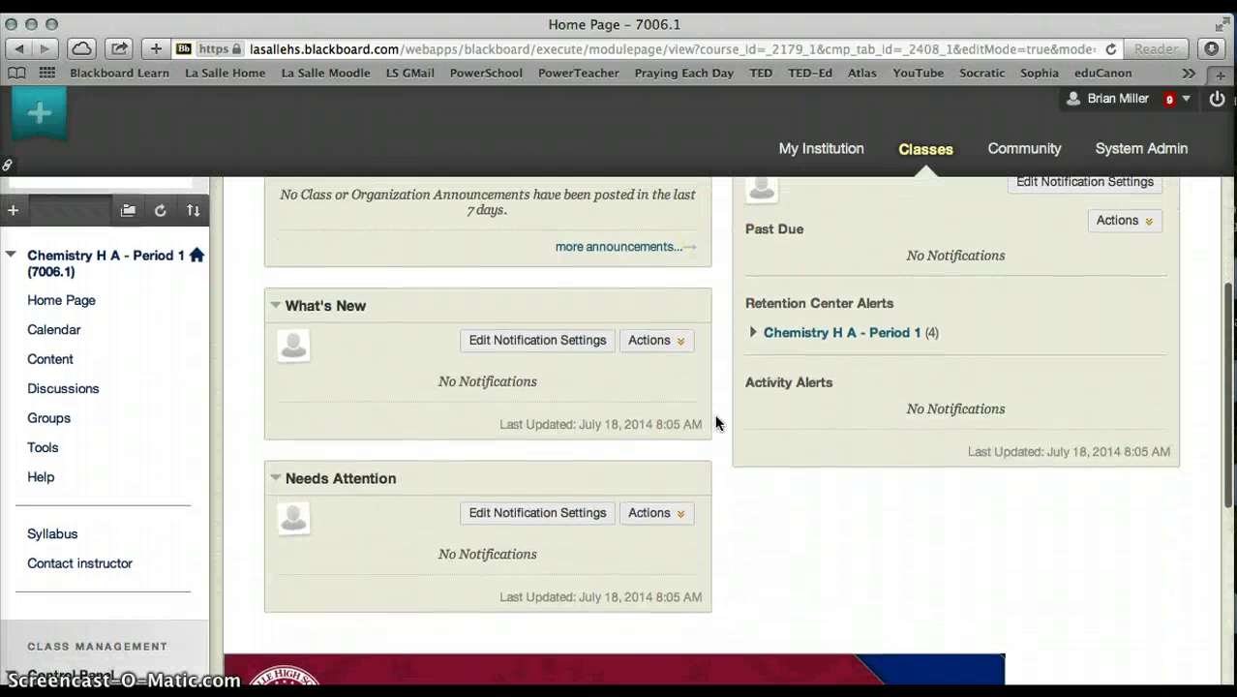
pyautogui.scroll(1, 716, 422)
pyautogui.click(650, 364)
pyautogui.click(87, 367)
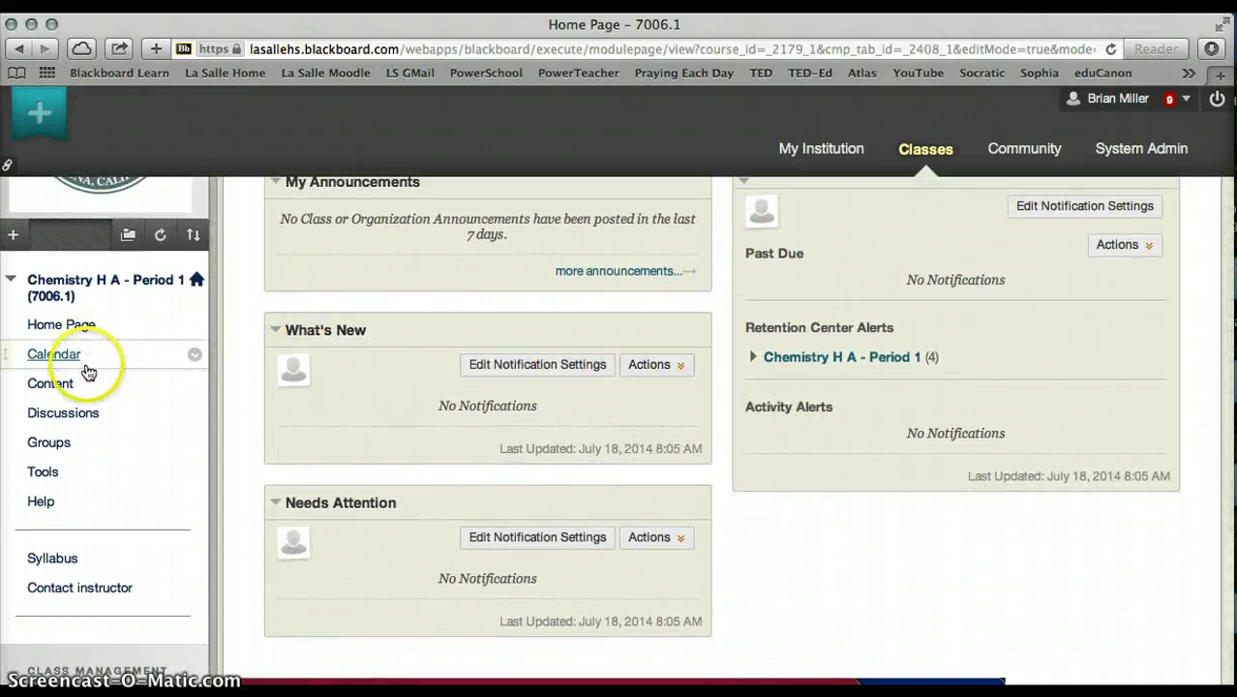
pyautogui.click(61, 385)
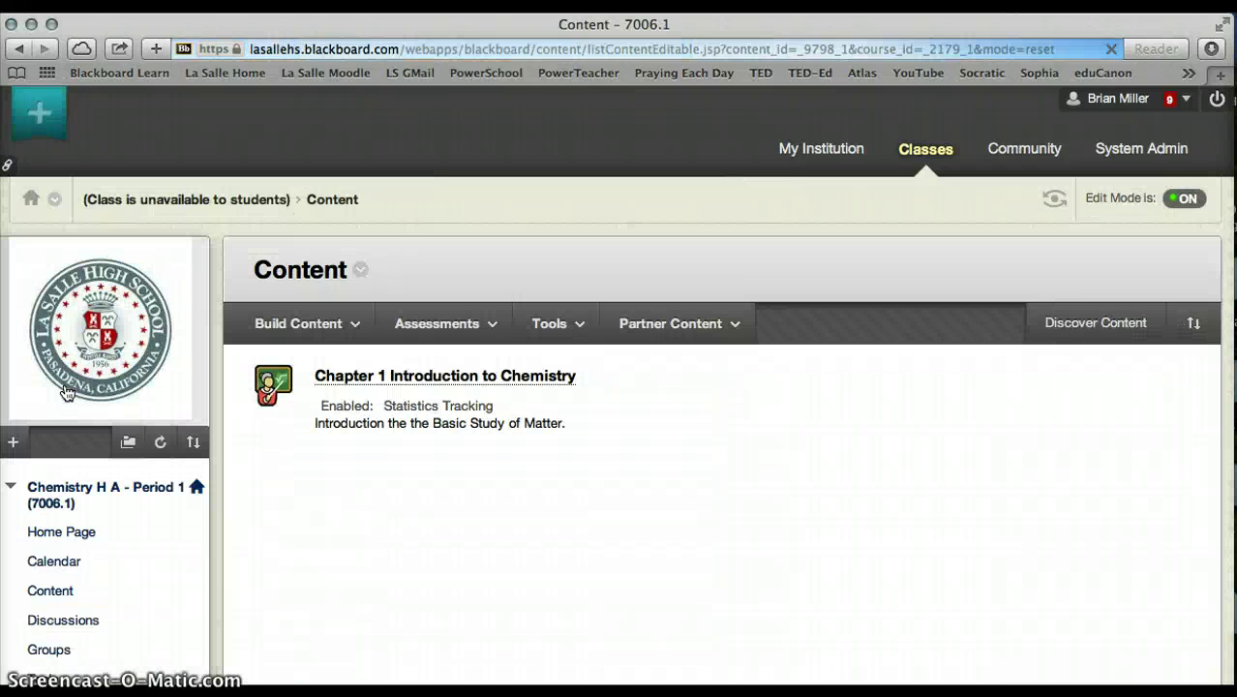